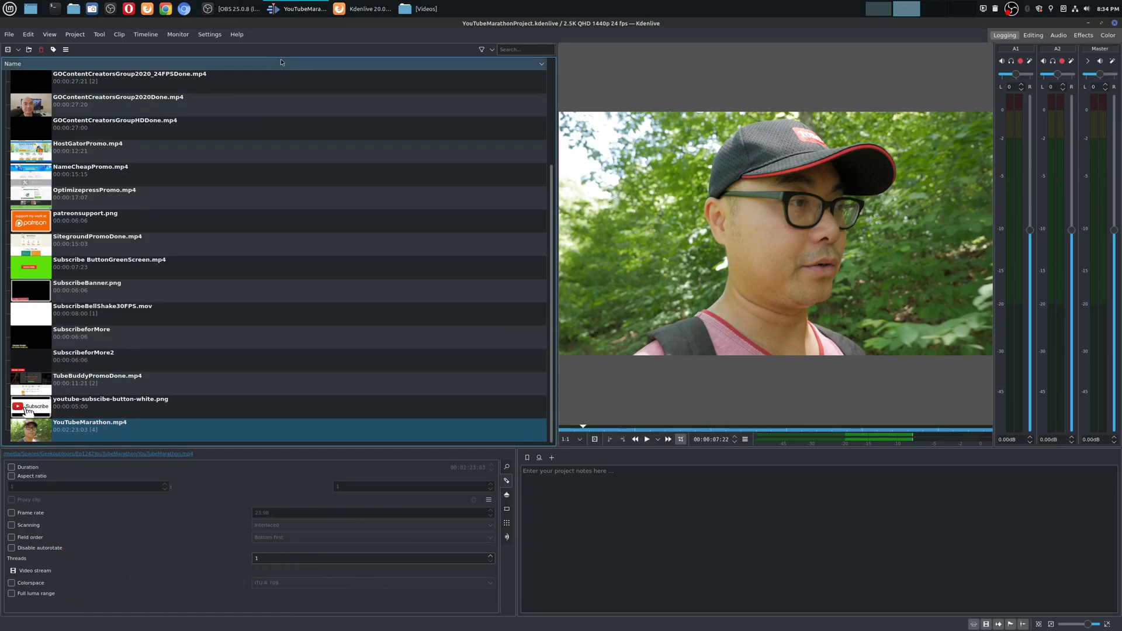
- Confirm Kdenlive version 20.08.1 in About Kdenlive, then switch to the Firefox release notes
left_click(237, 34)
left_click(263, 117)
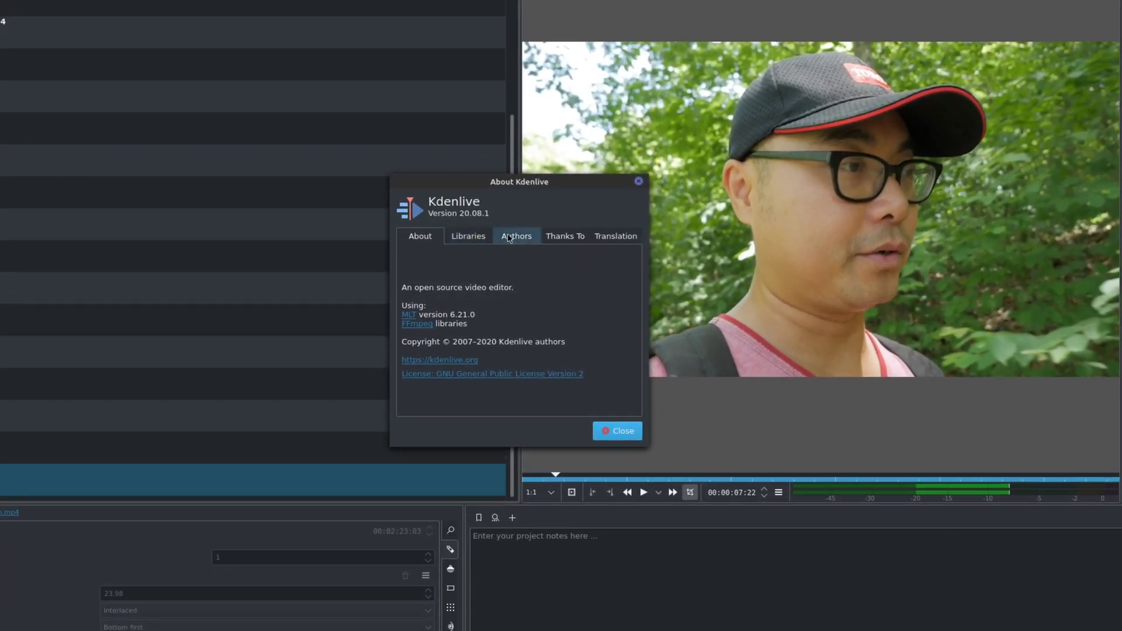
key("Escape")
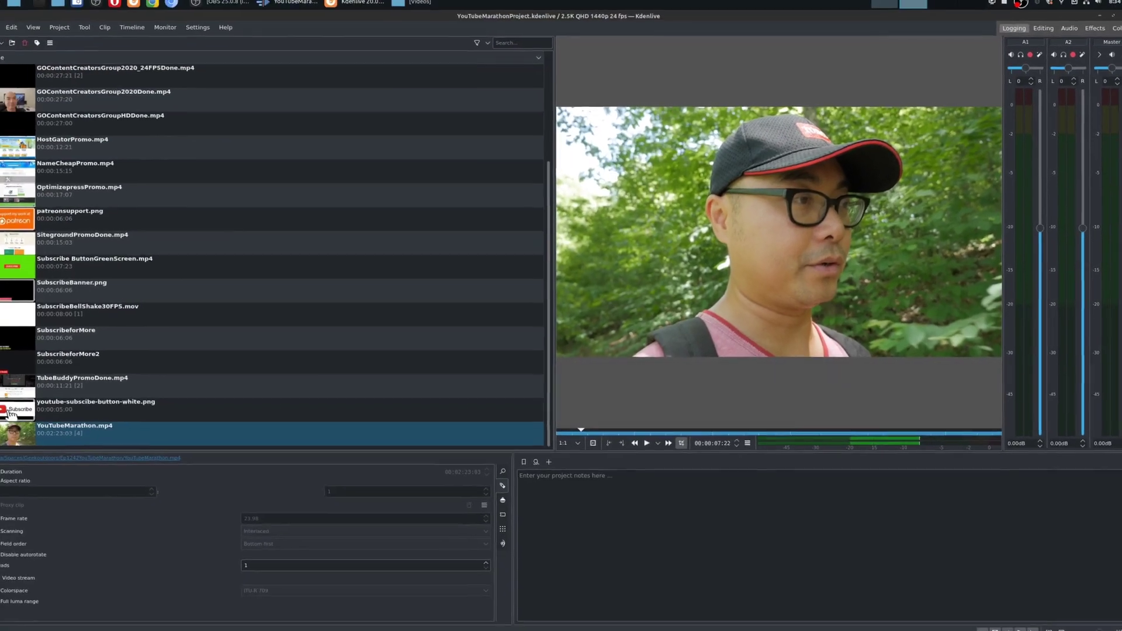
key("alt+Tab")
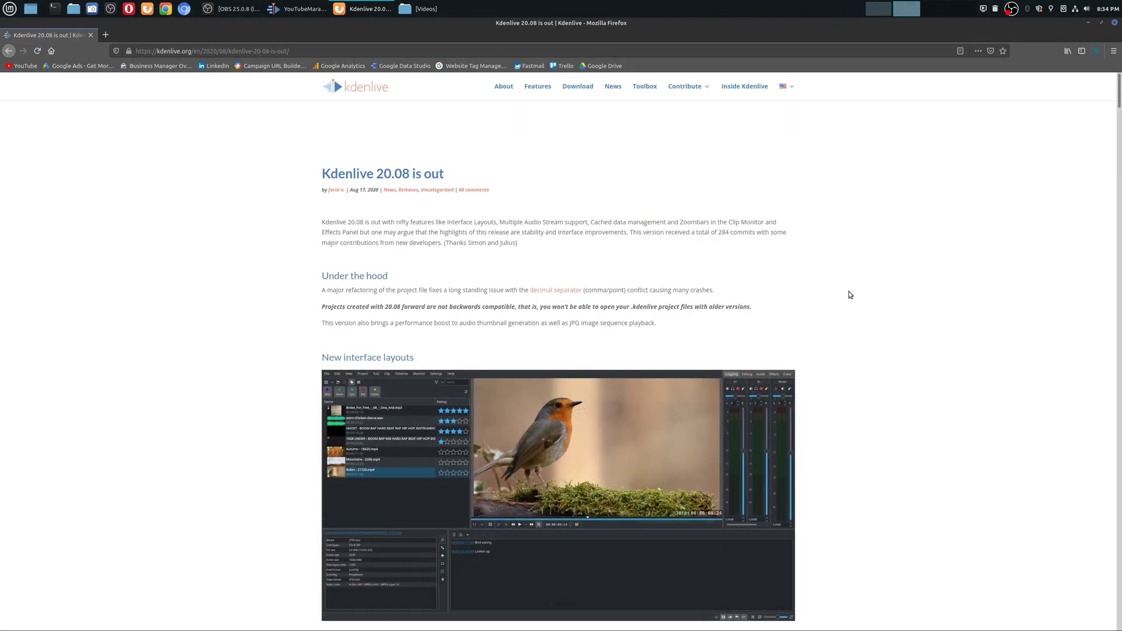
- Read the 'Kdenlive 20.08 is out' notes on layouts, audio streams and zoom bars, then return to Kdenlive
scroll(849, 292, "down", 1)
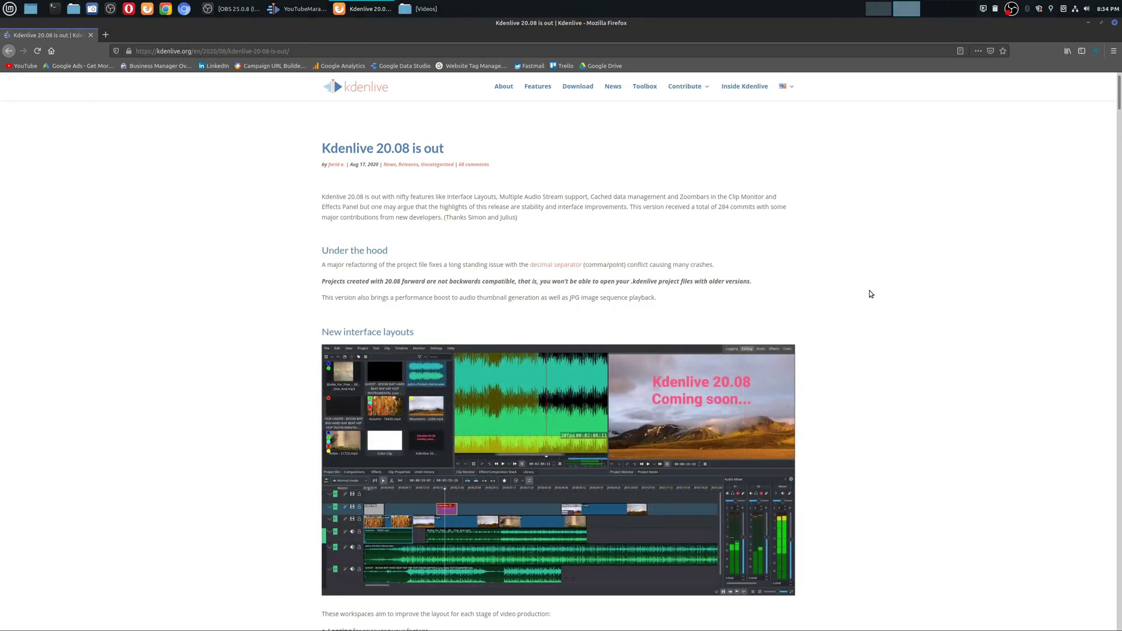
scroll(871, 294, "down", 1)
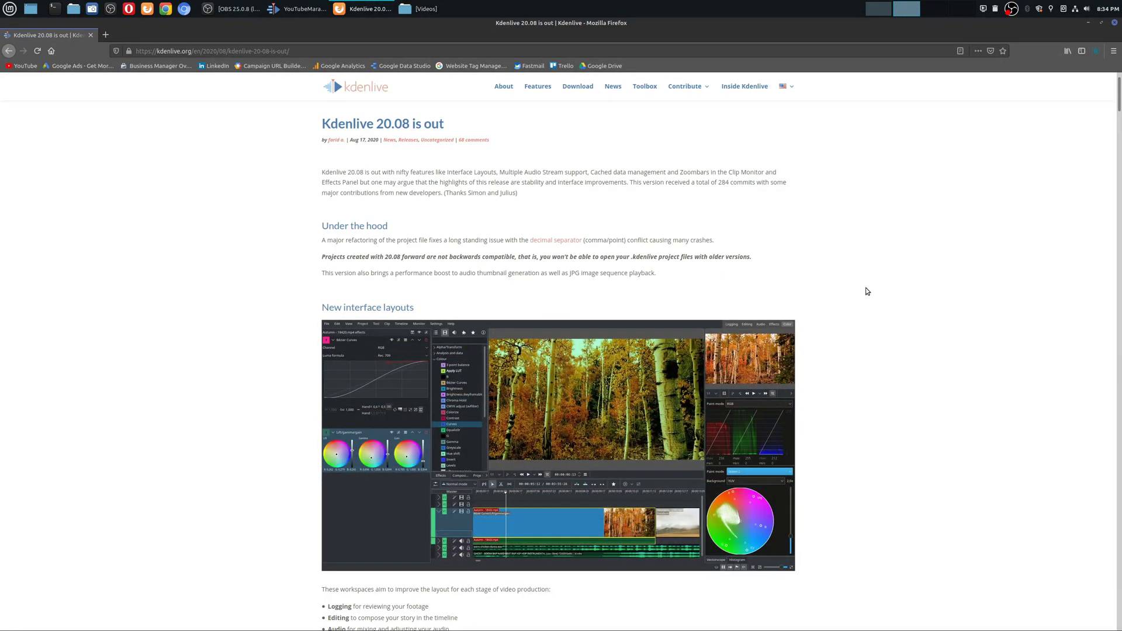
scroll(866, 290, "down", 2)
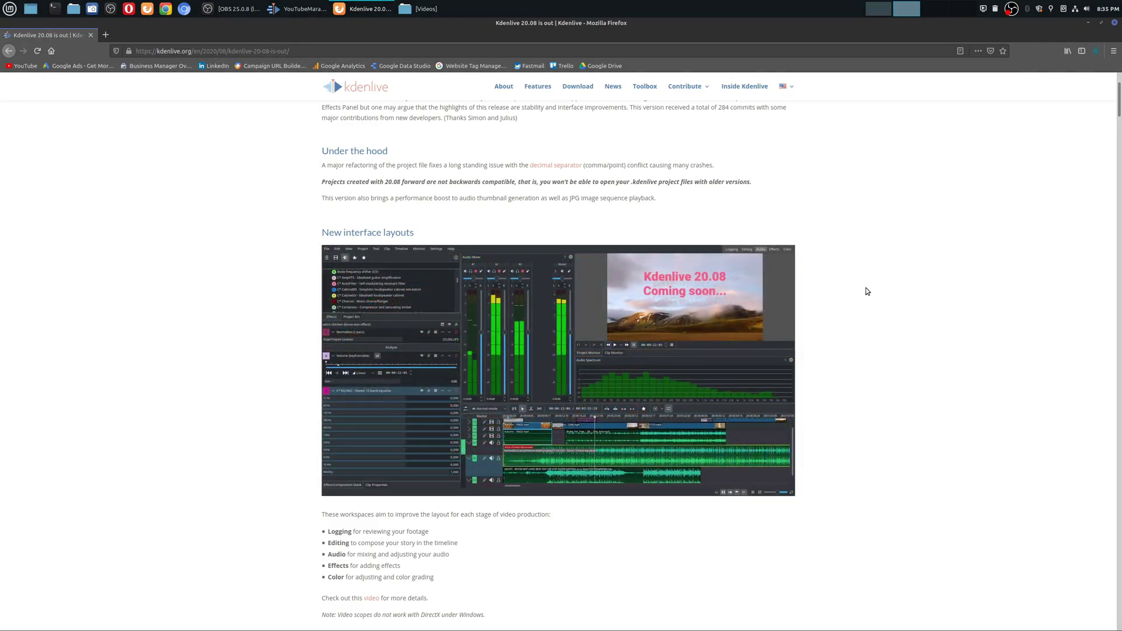
scroll(866, 288, "down", 1)
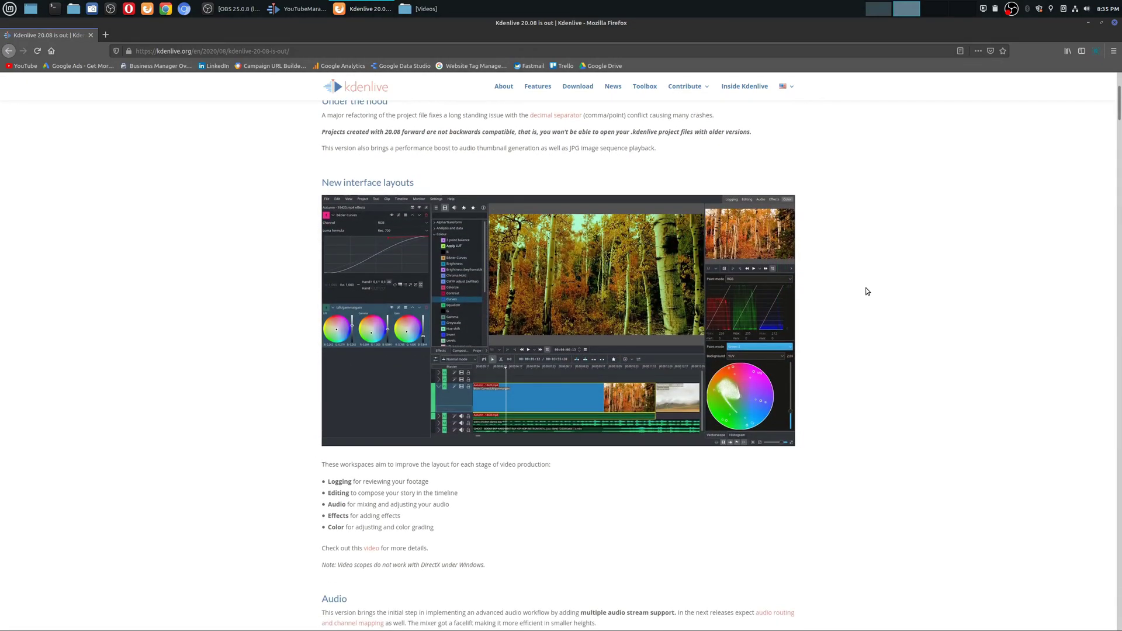
scroll(866, 288, "down", 1)
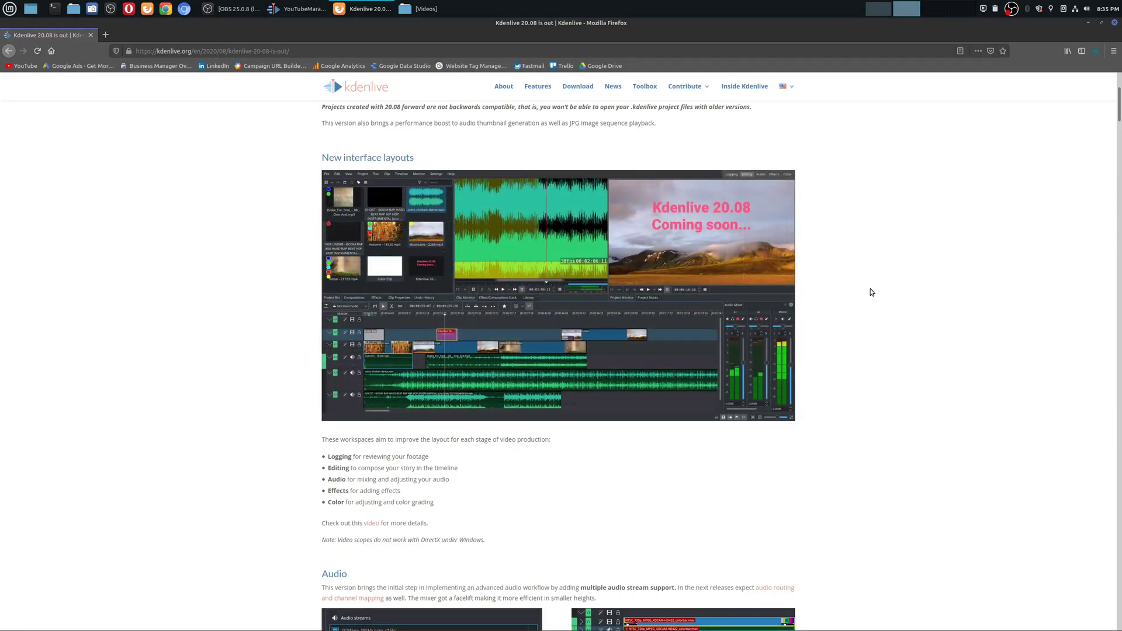
scroll(871, 331, "down", 2)
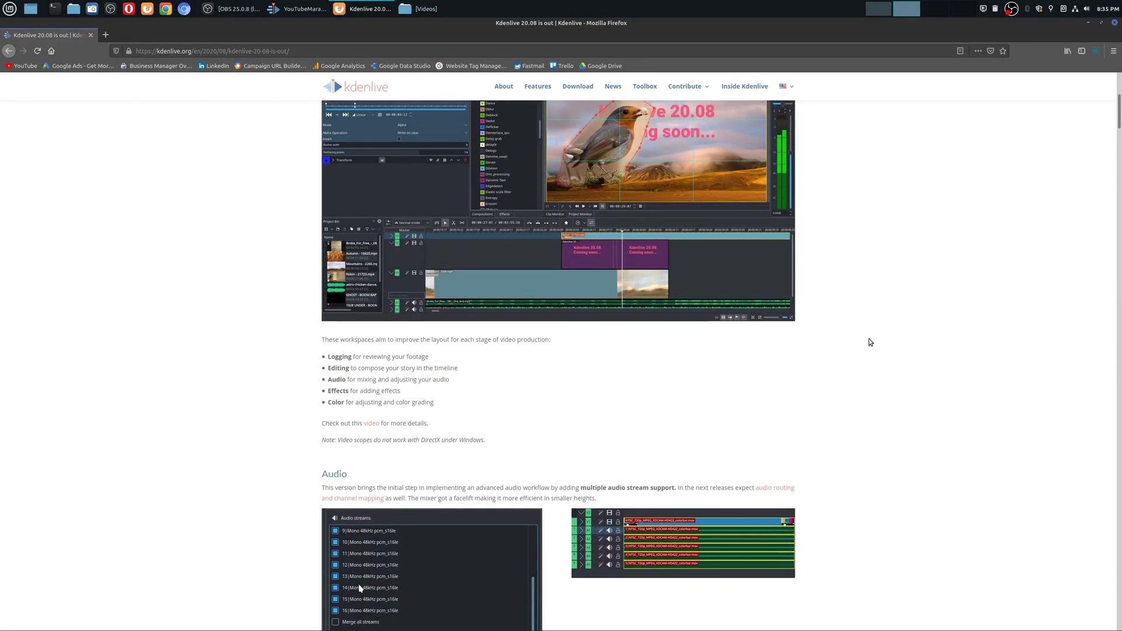
scroll(871, 343, "down", 2)
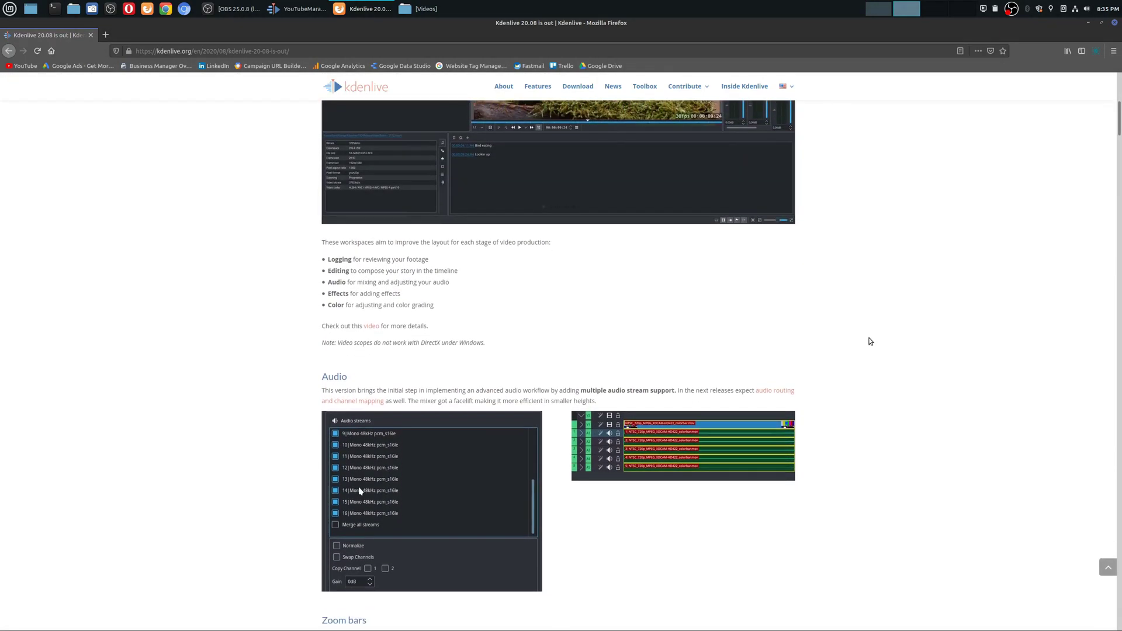
scroll(870, 340, "down", 2)
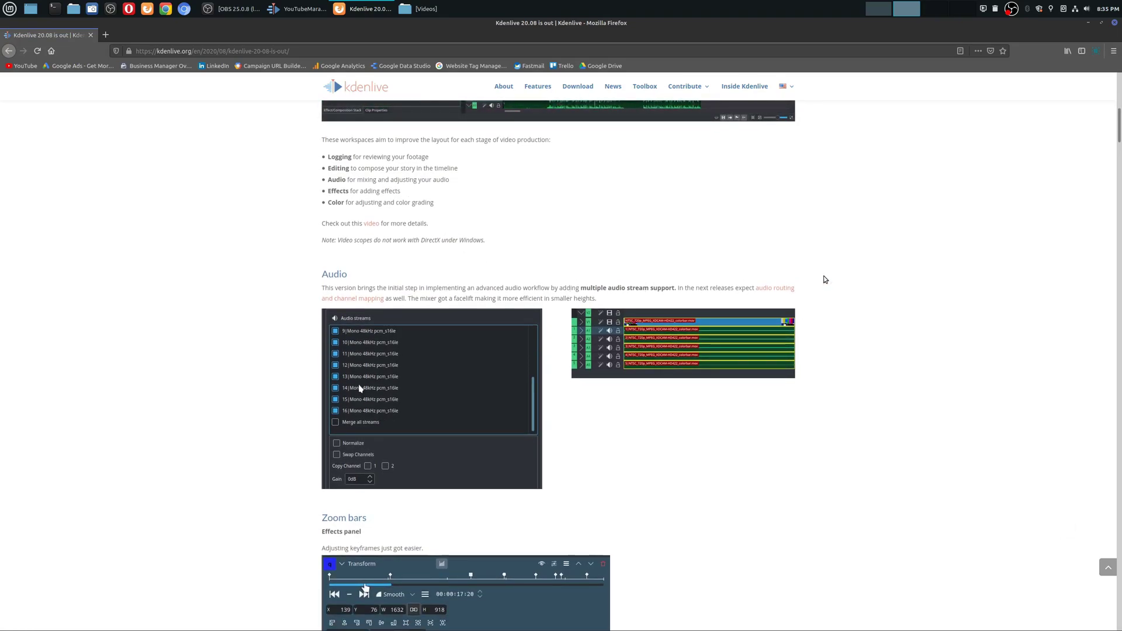
scroll(895, 271, "down", 3)
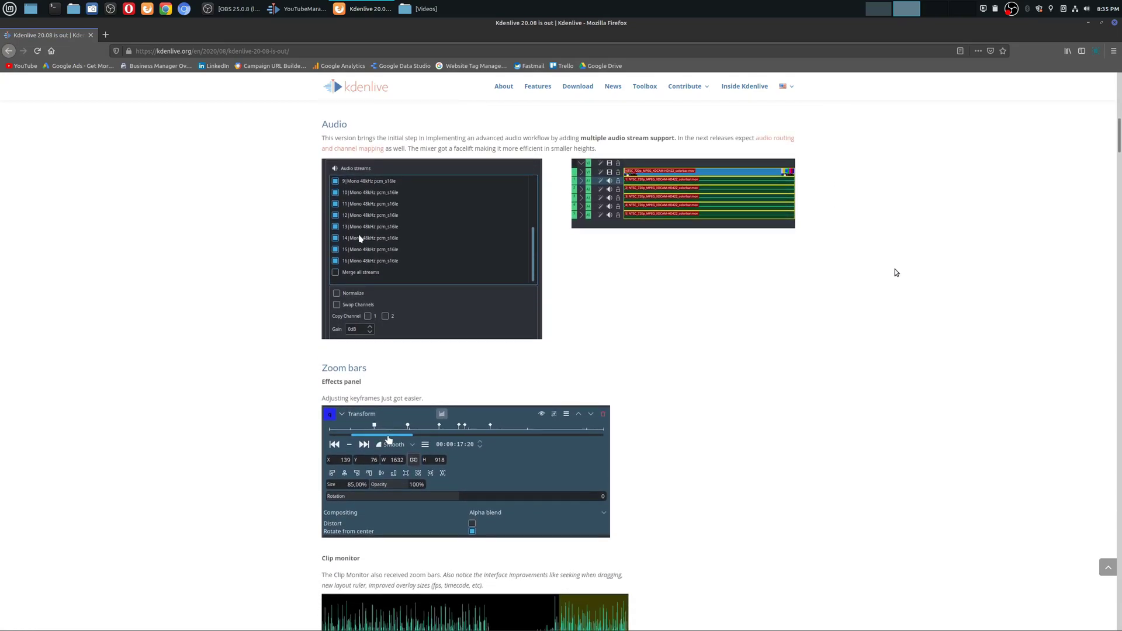
scroll(896, 273, "down", 1)
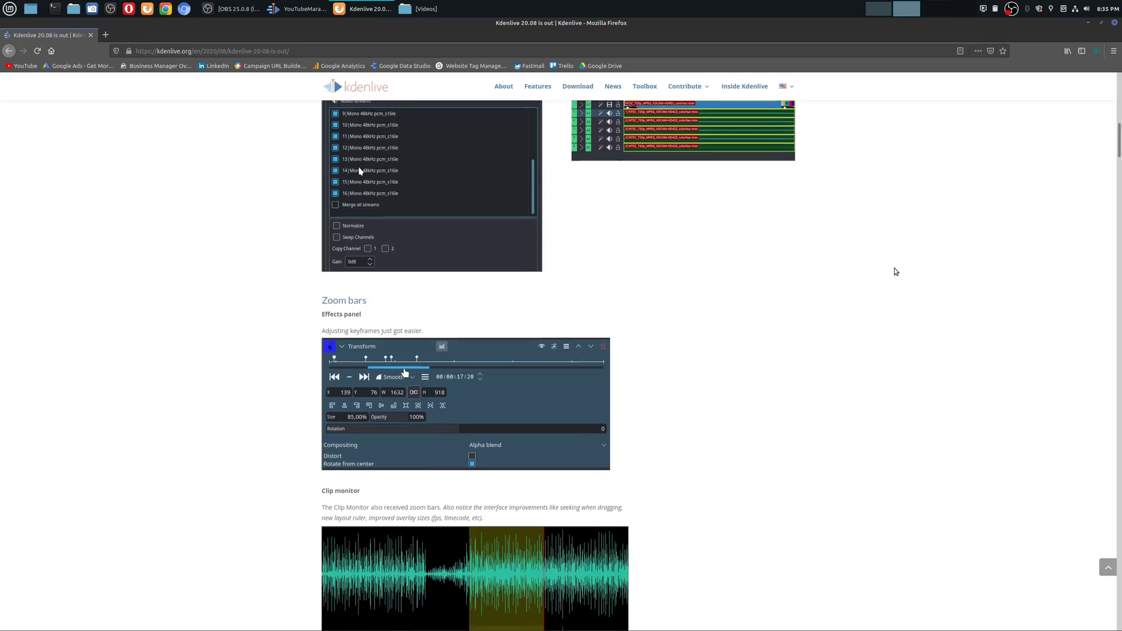
scroll(896, 271, "up", 5)
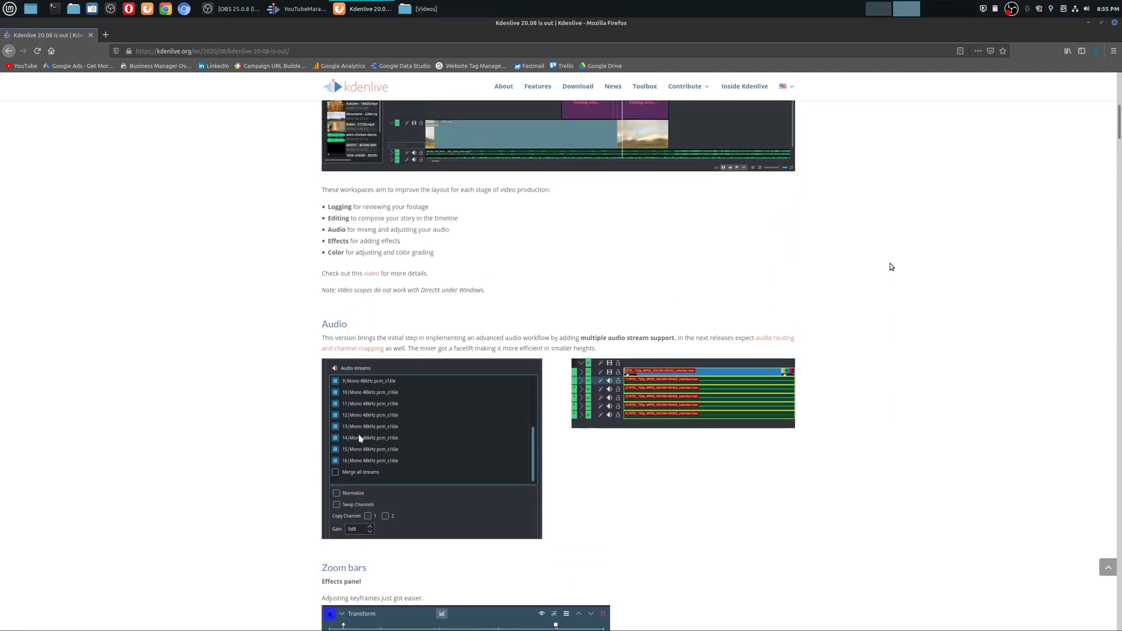
scroll(891, 267, "up", 2)
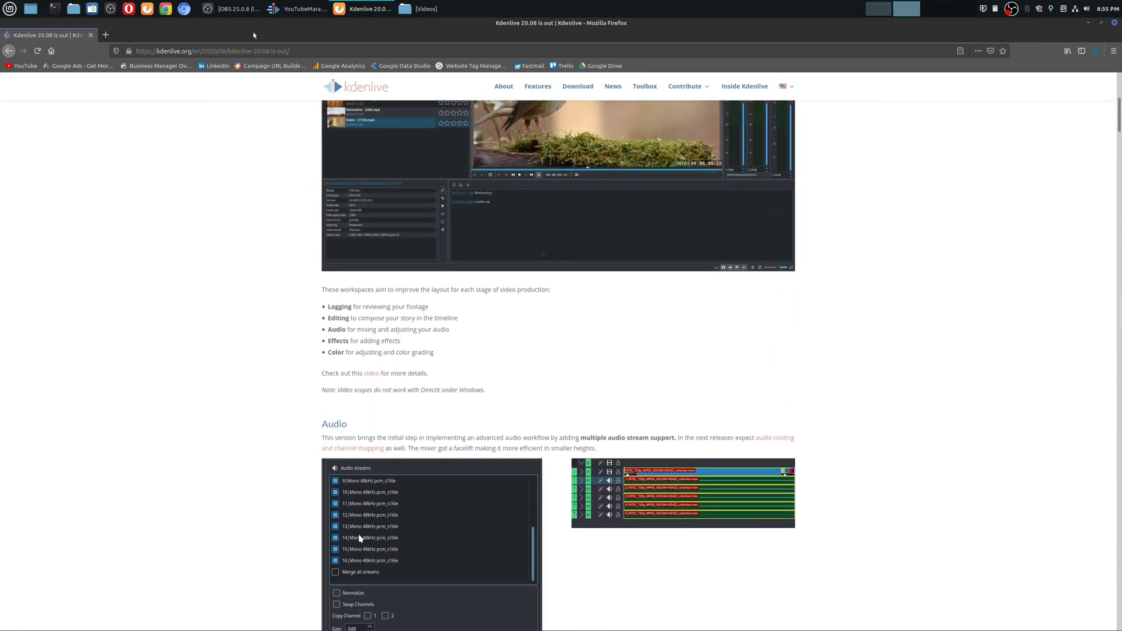
left_click(297, 9)
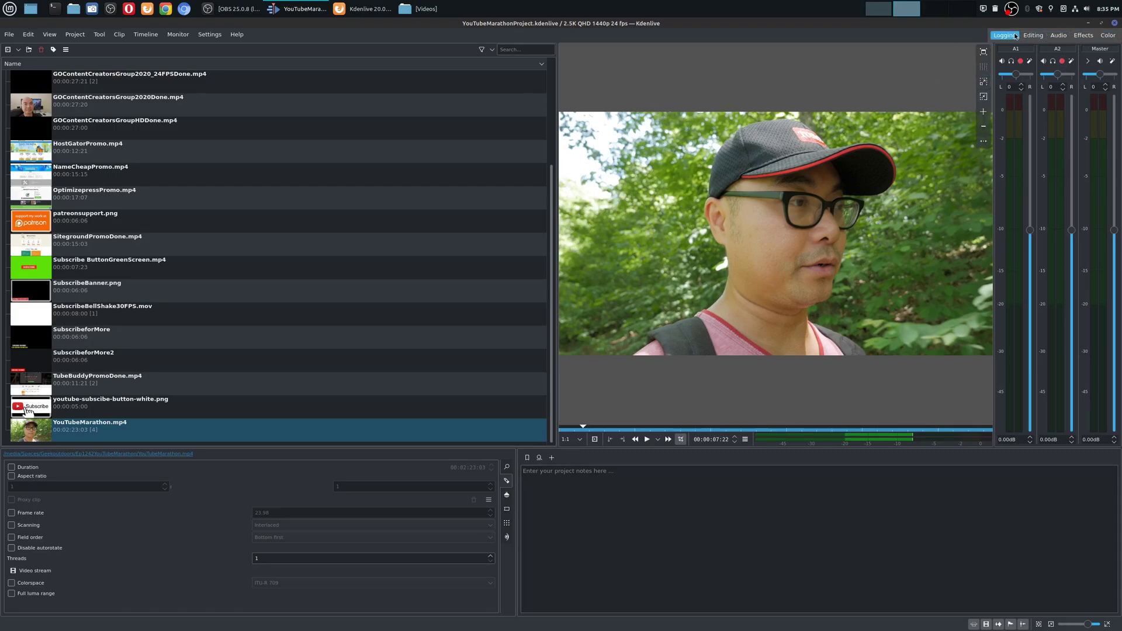
- Switch to the Editing layout showing the timeline with YouTubeMarathon.mp4 and TubeBuddyPromoDone.mp4
mouse_move(642, 410)
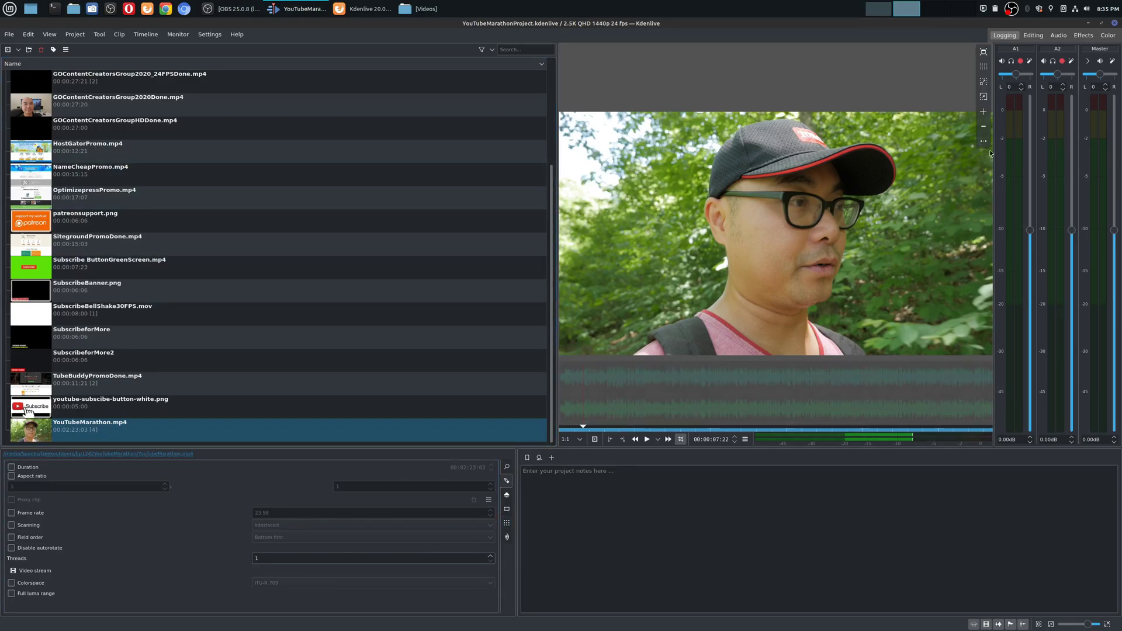
left_click(1034, 36)
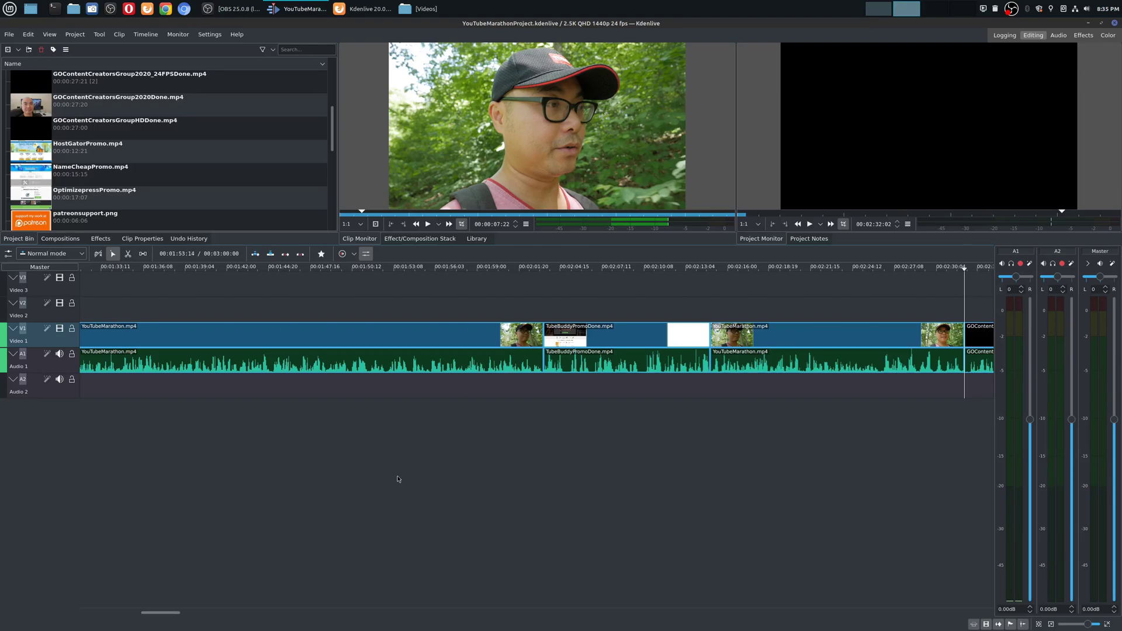
- Cycle through the Audio, Effects and Color layouts, ending on Audio with mixer and spectrum
left_click(1059, 35)
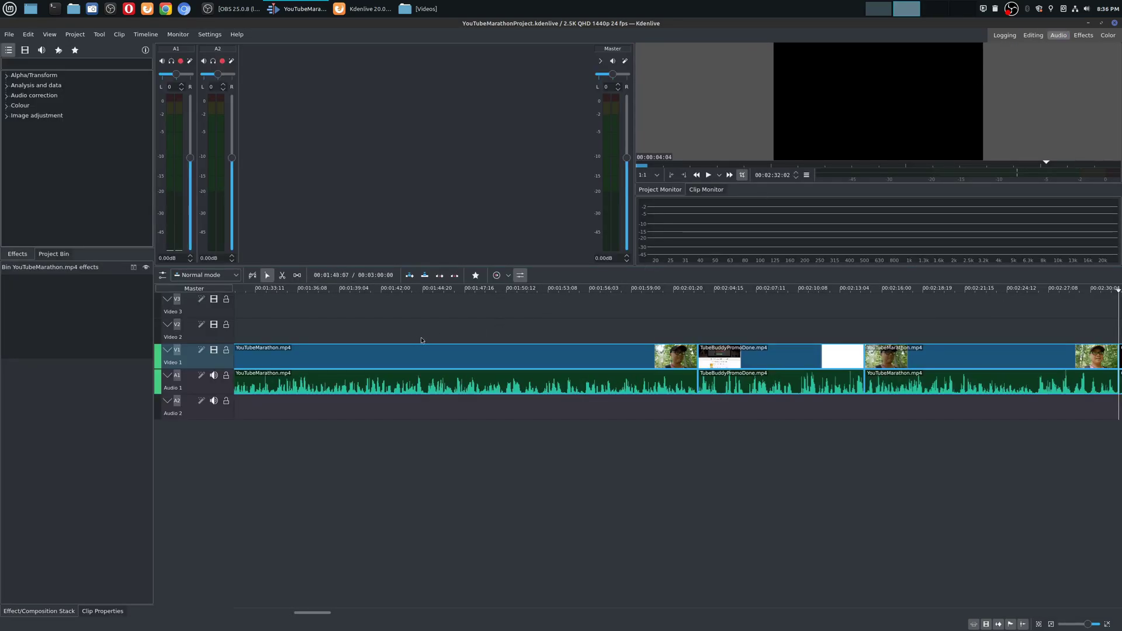
left_click(1084, 35)
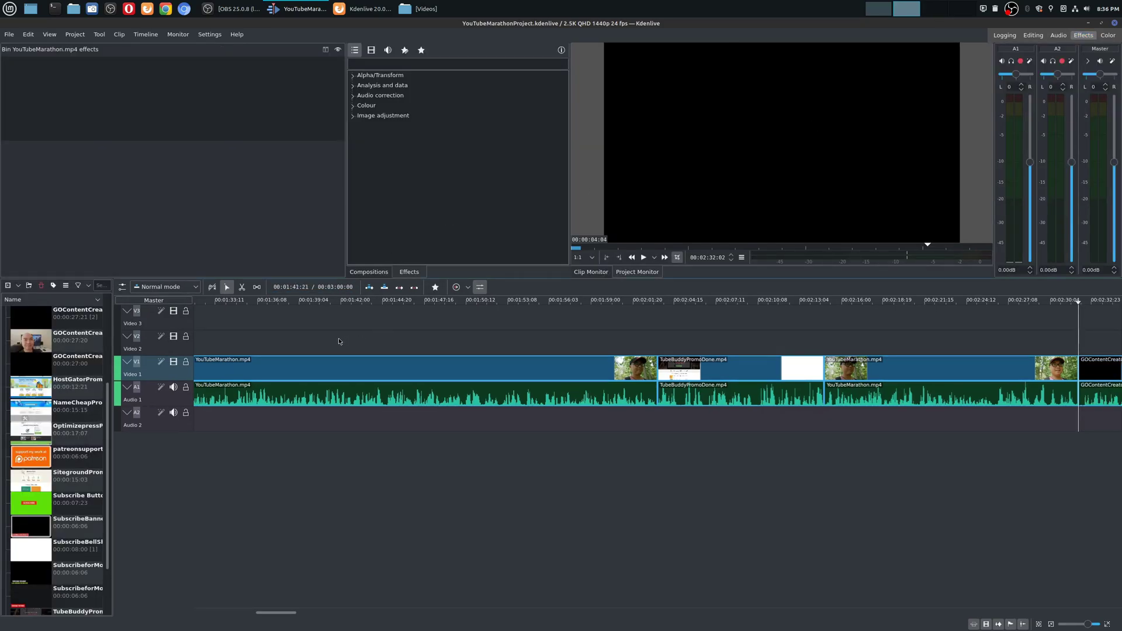
left_click(1108, 36)
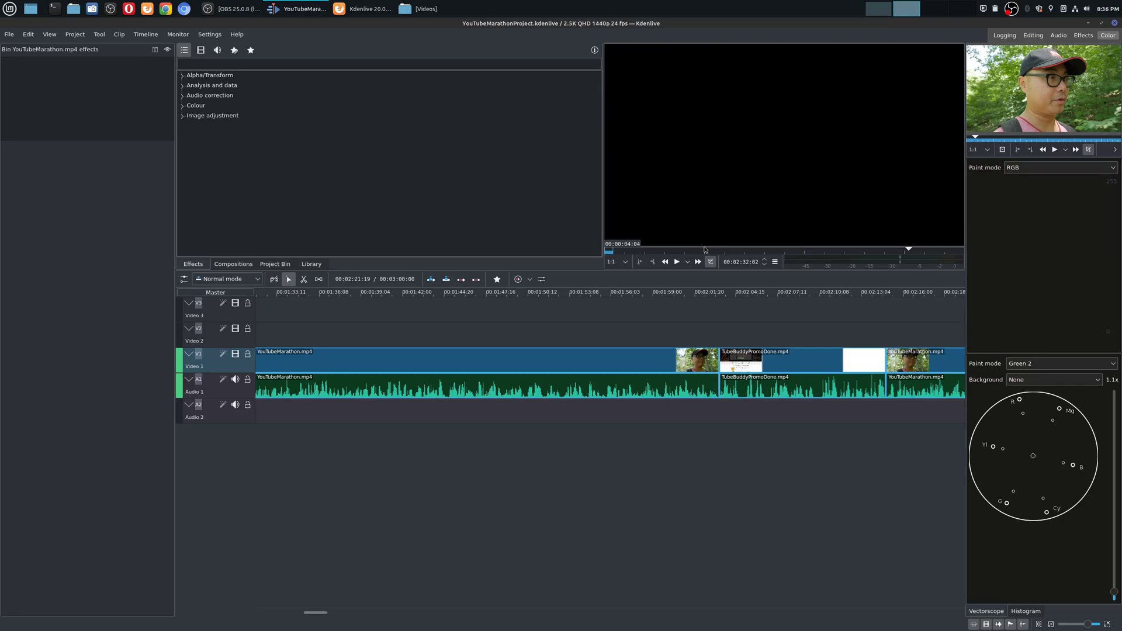
left_click(1079, 37)
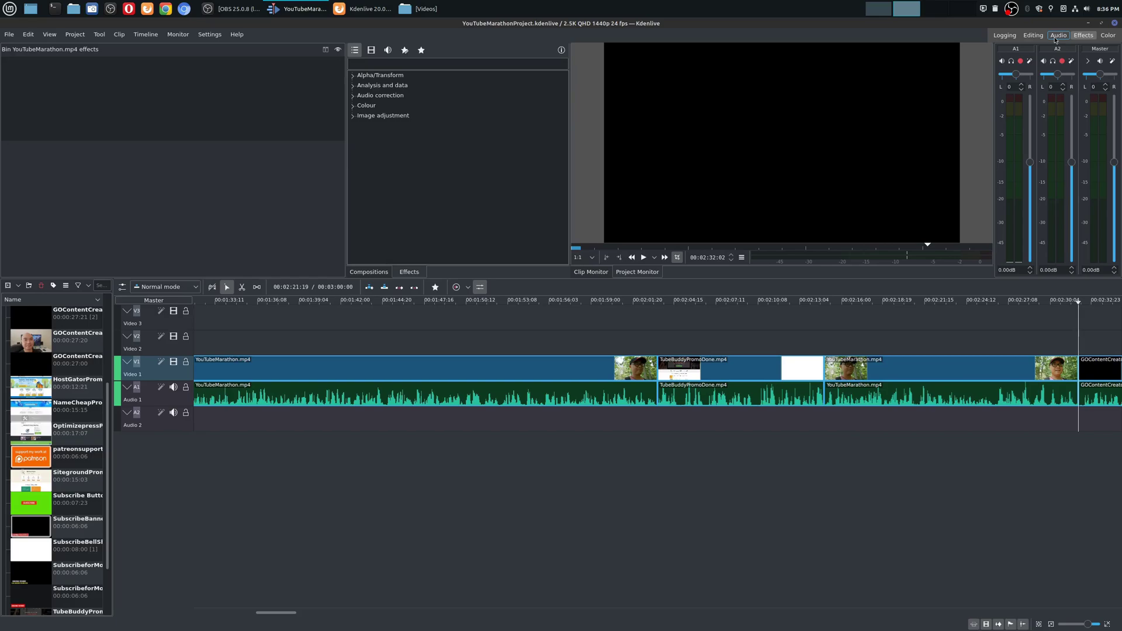
left_click(1057, 36)
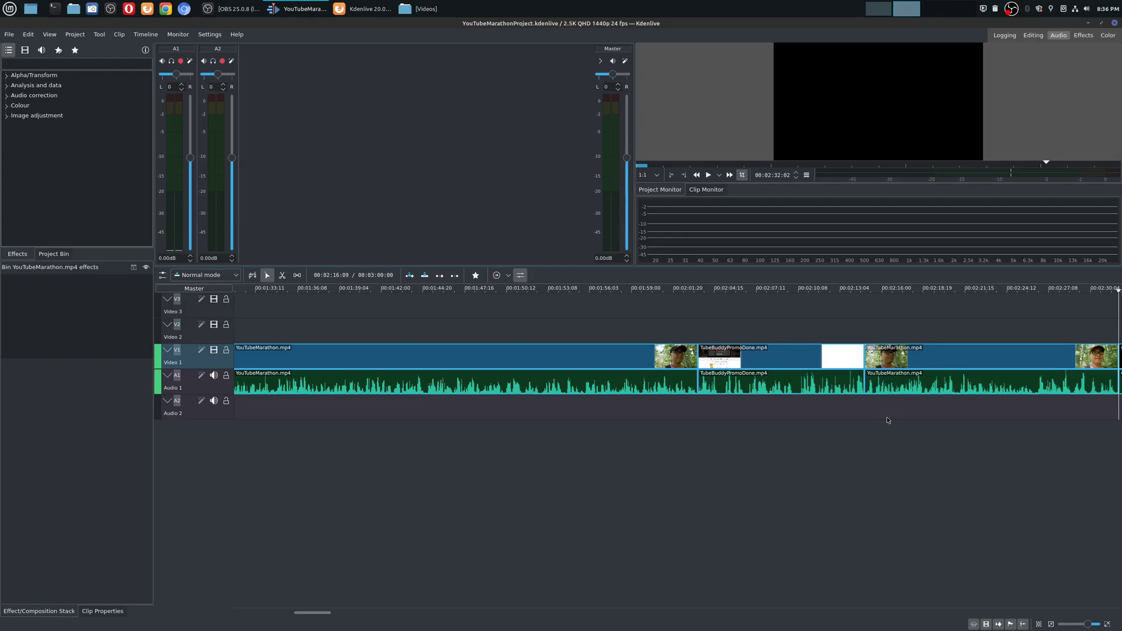
- Return to the Editing workspace with bin, monitors, timeline and A1/A2/Master mixer
left_click(1031, 35)
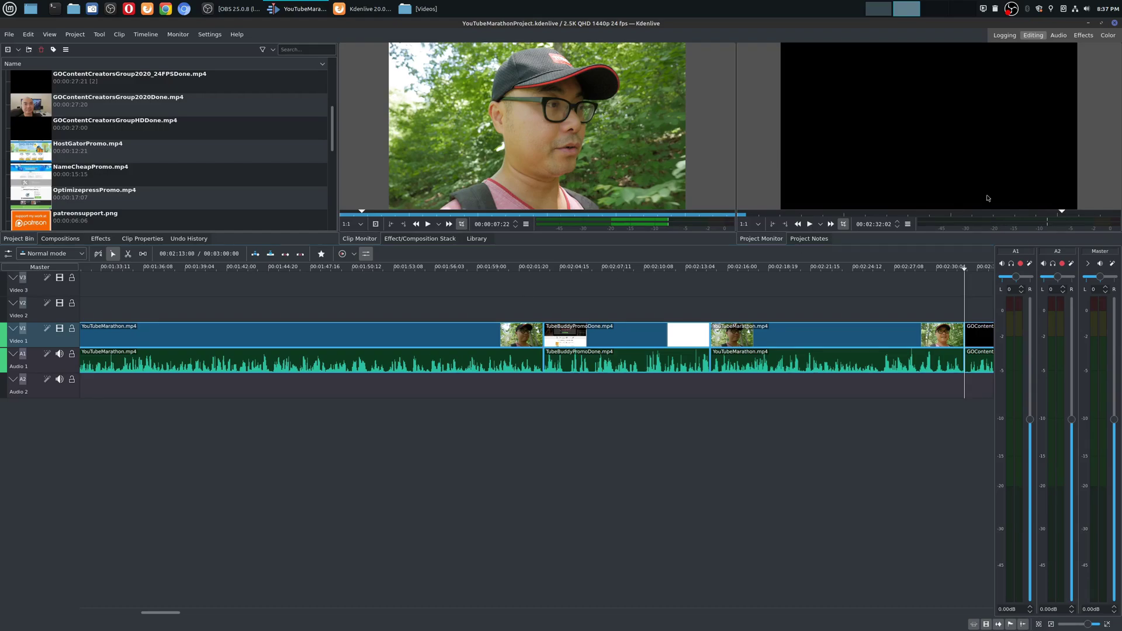
- Visit the Audio and Effects layouts and briefly select the Audio correction effect category
left_click(1058, 36)
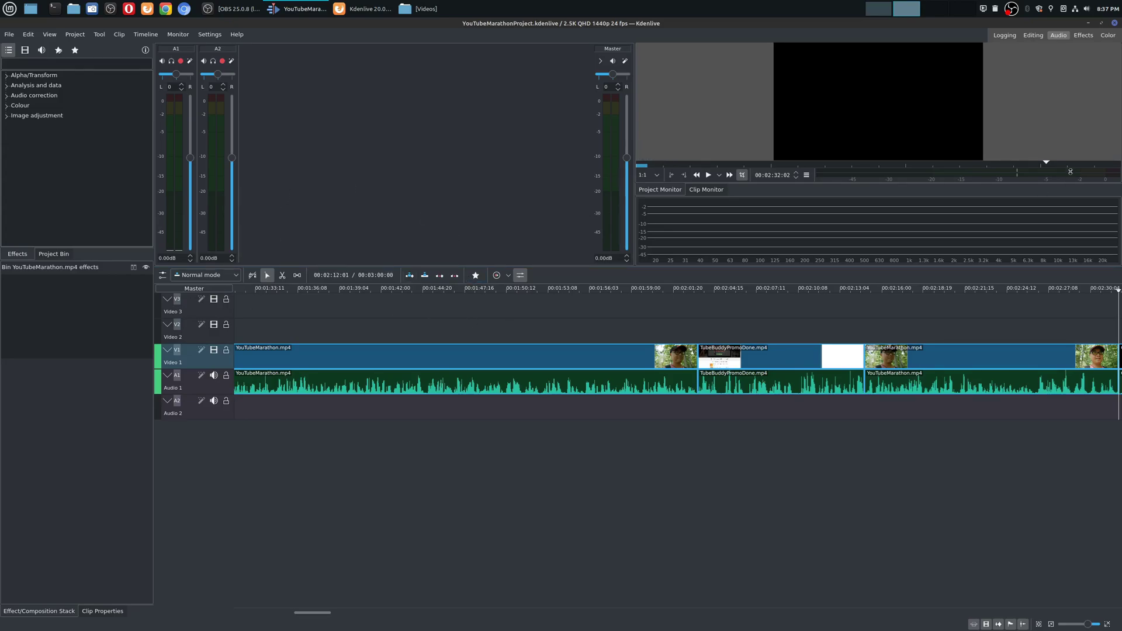
left_click(1091, 37)
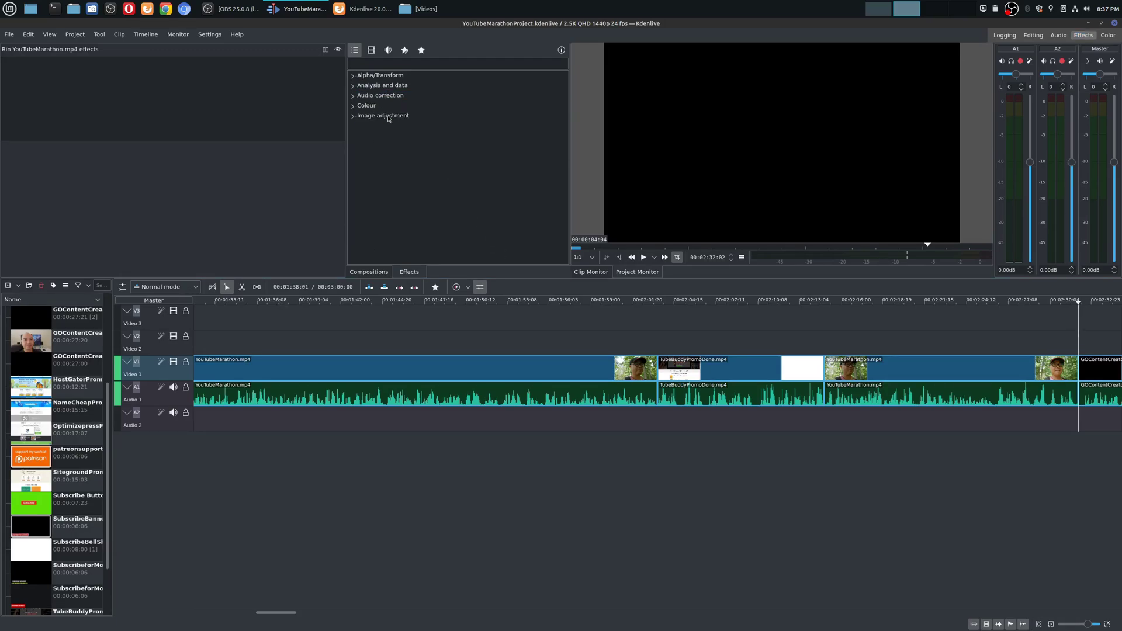
left_click(386, 96)
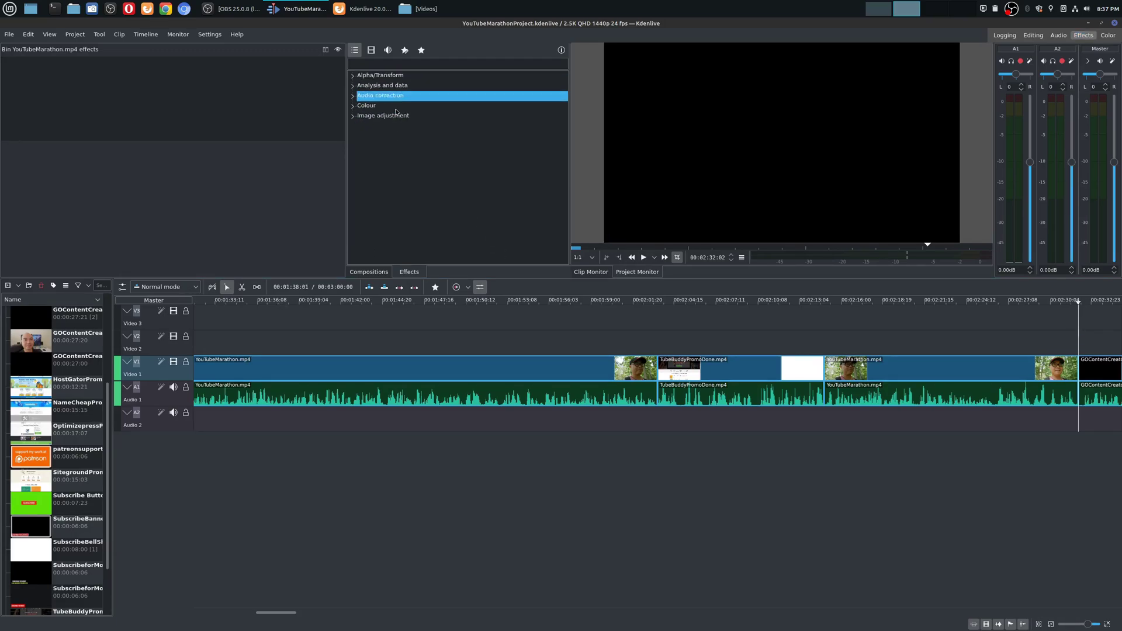
left_click(380, 170)
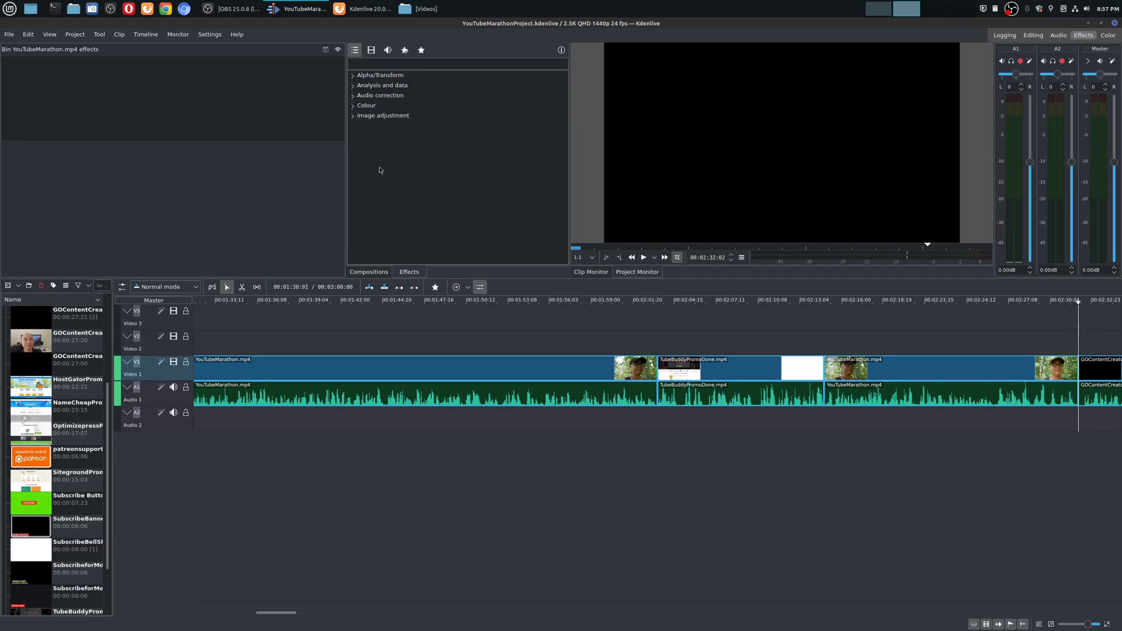
- Pass through the Color and Audio layouts and finish in the Editing layout
left_click(1111, 36)
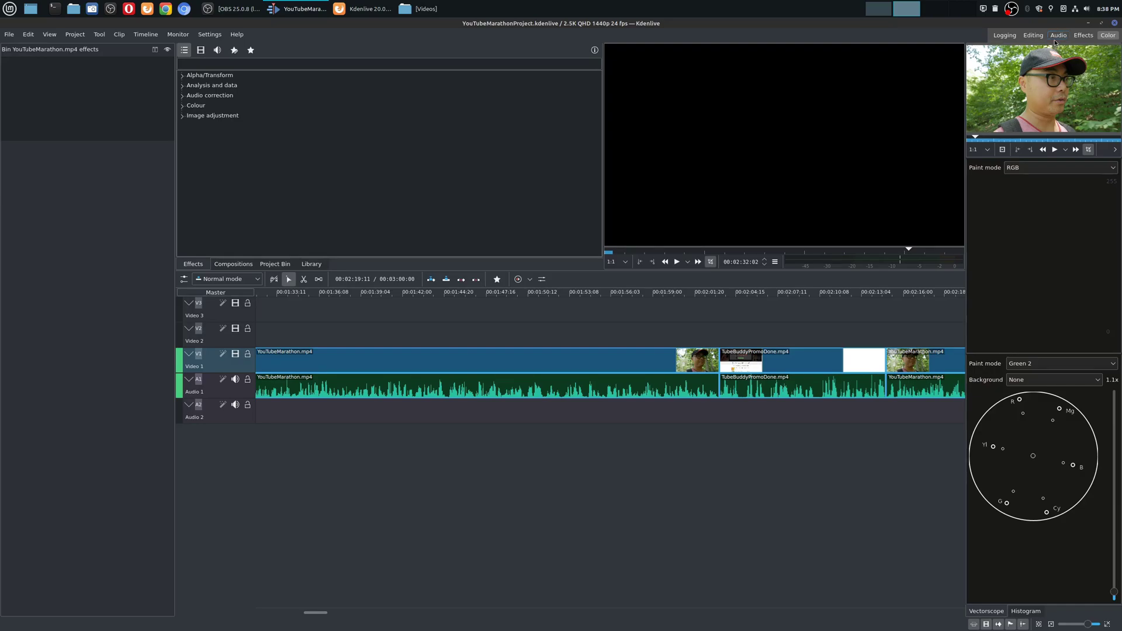
left_click(1056, 36)
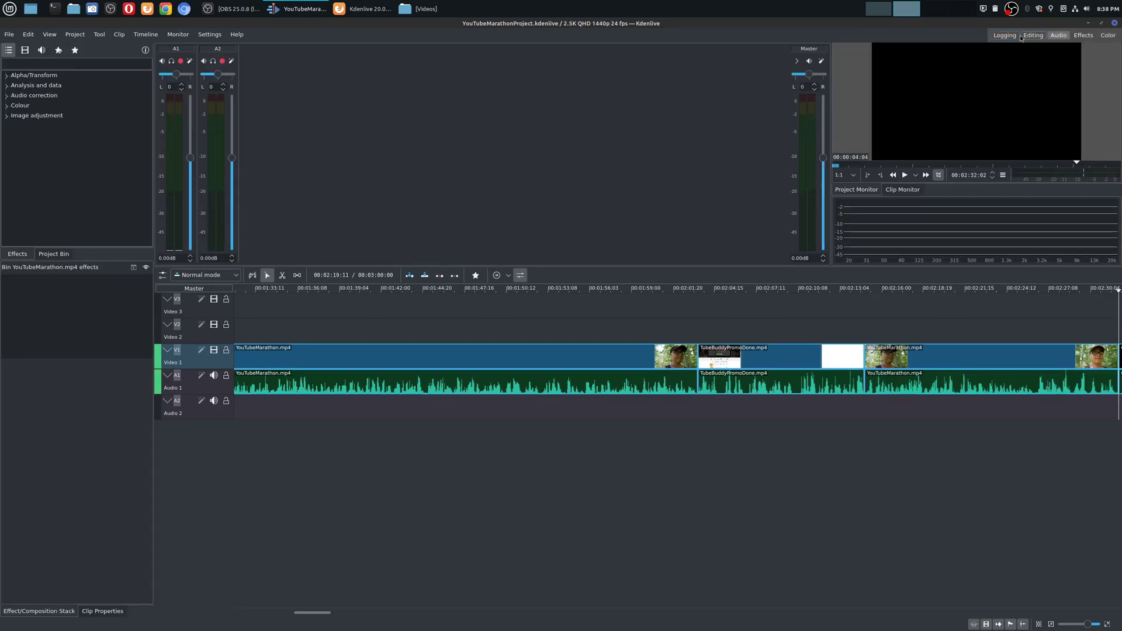
left_click(1031, 36)
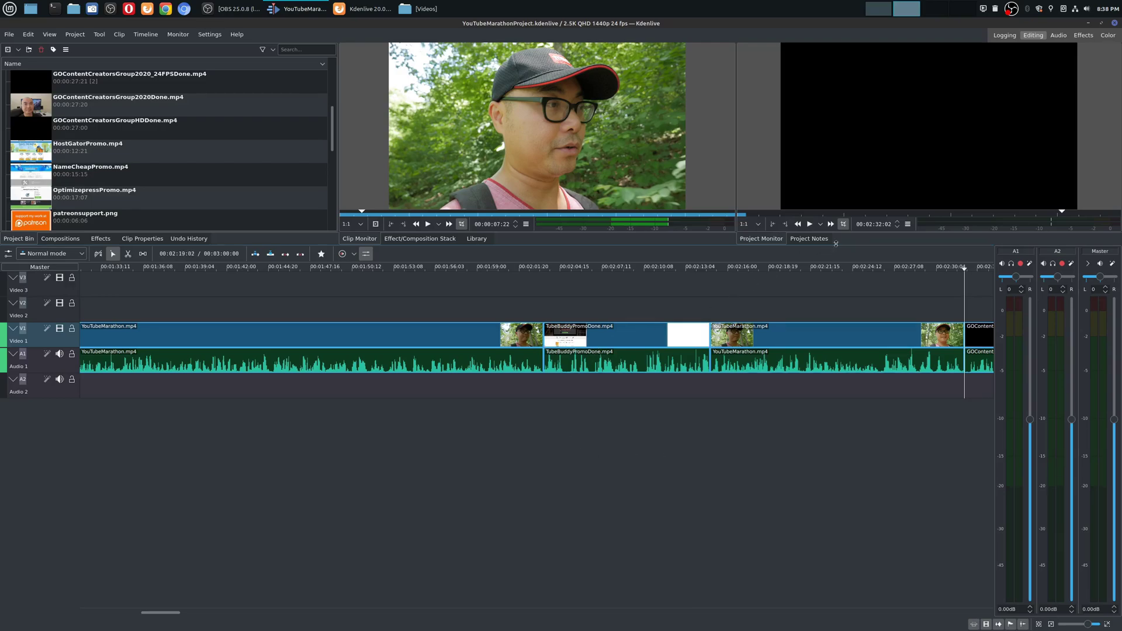
- Switch to the Logging layout with YouTubeMarathon.mp4 in the clip monitor beside clip properties
left_click(1005, 35)
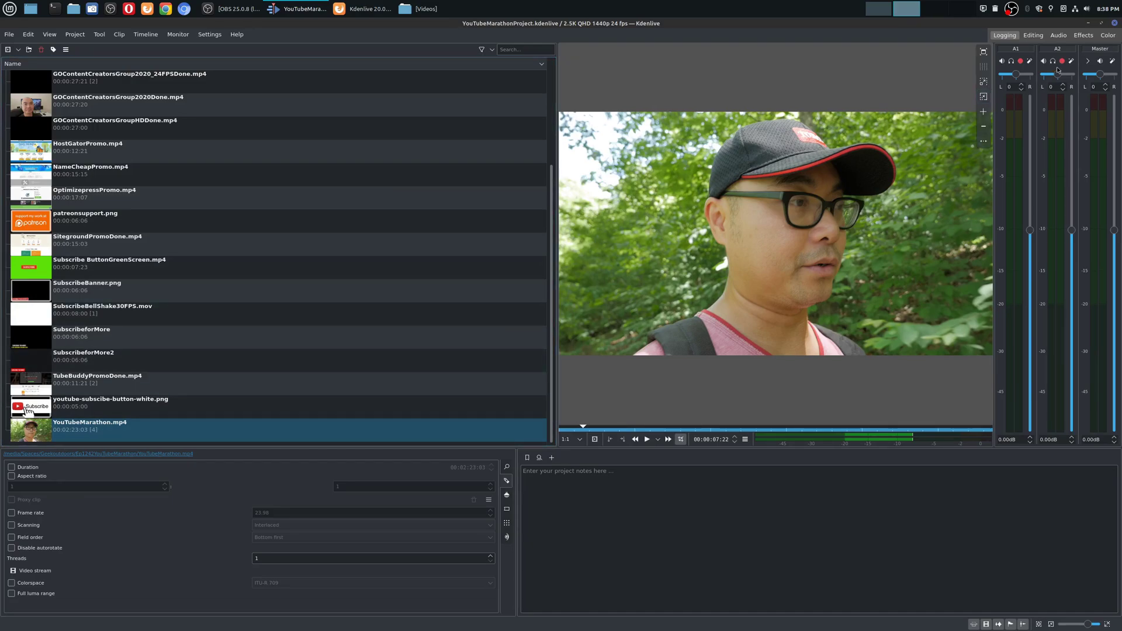
- In the Editing layout, enlarge the monitors by shrinking the timeline, then compare with Logging
left_click(1040, 37)
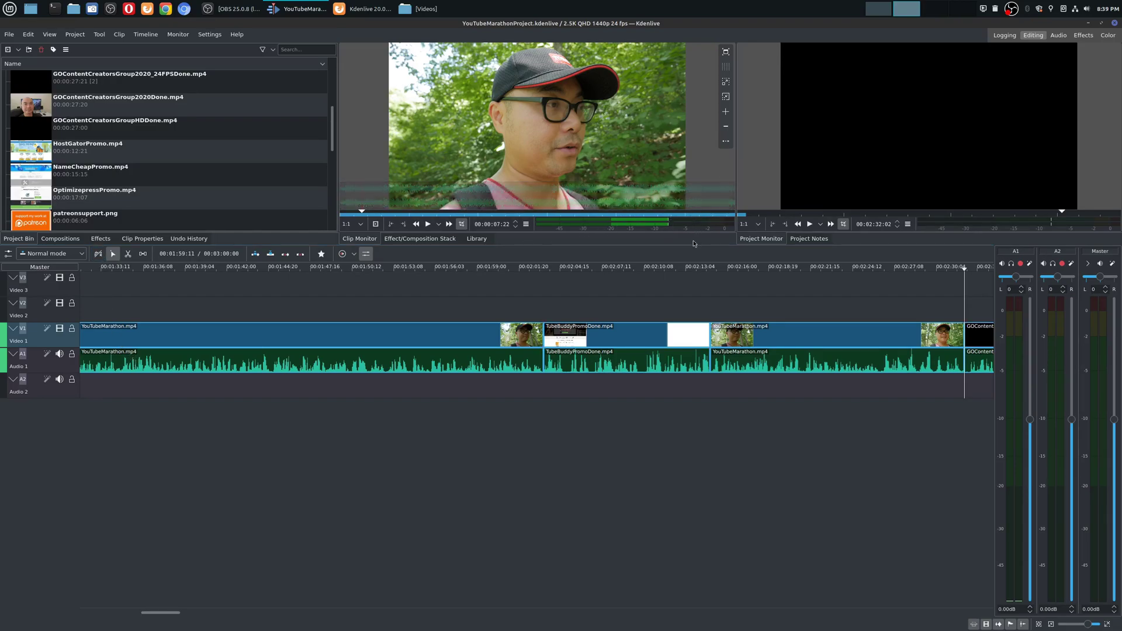
left_click_drag(692, 246, 730, 477)
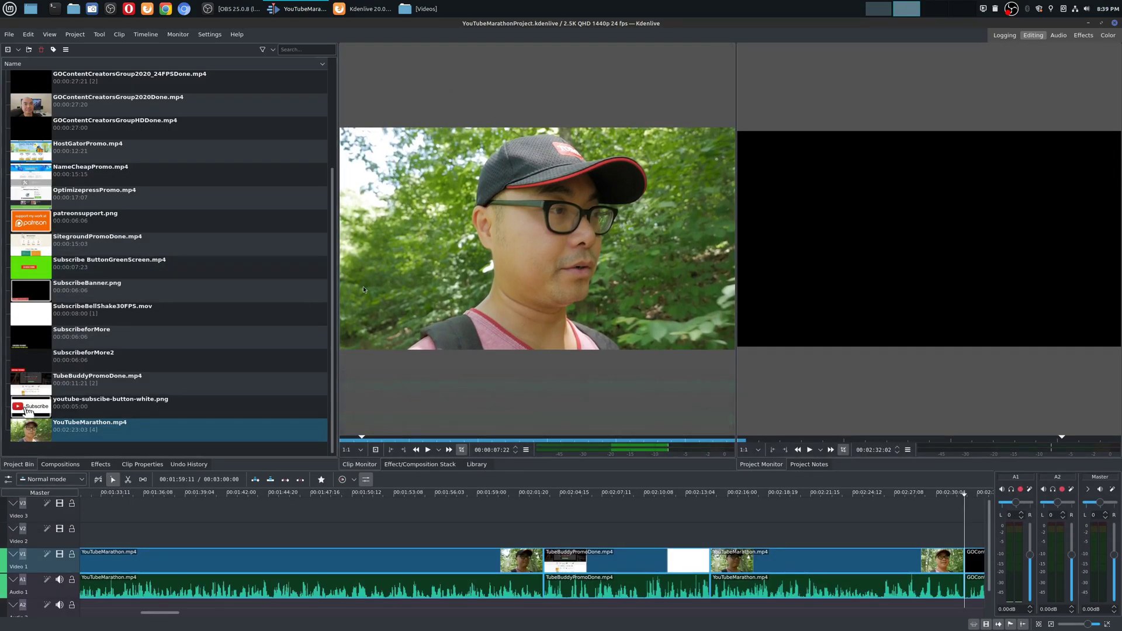
left_click(1005, 35)
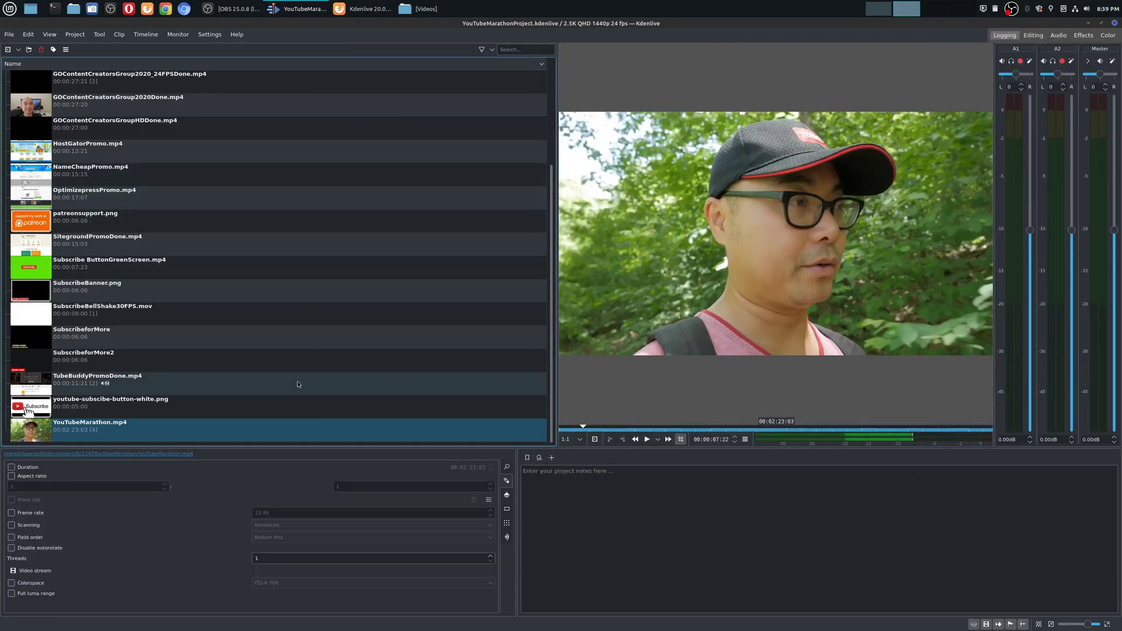
left_click(1040, 35)
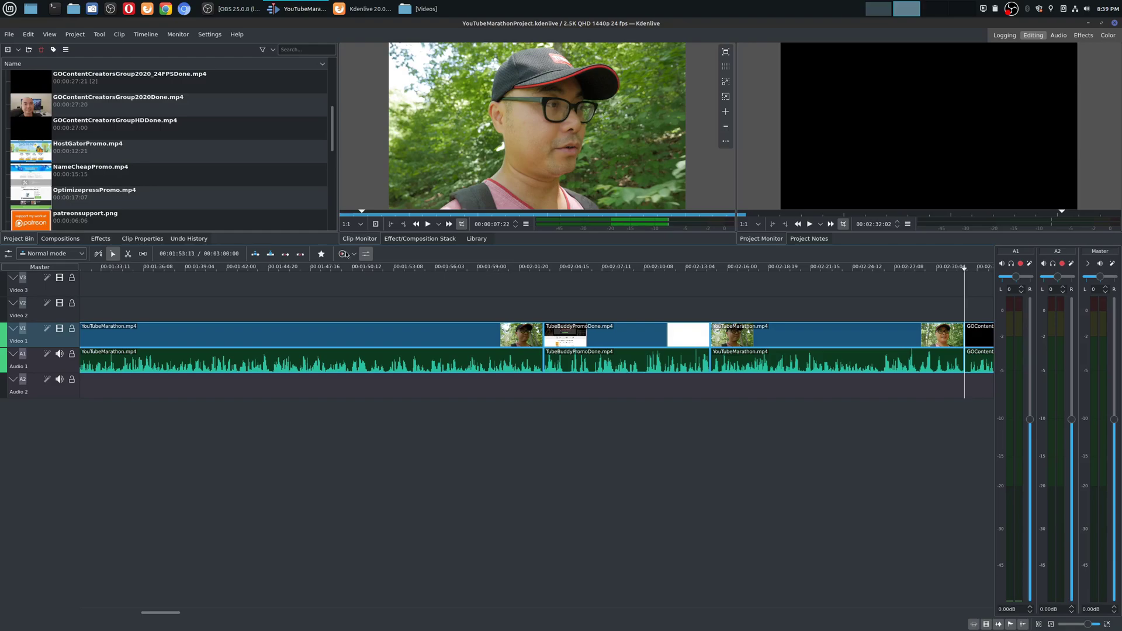
- Briefly view the Audio layout and settle back on the Editing layout
mouse_move(621, 181)
left_click(1059, 36)
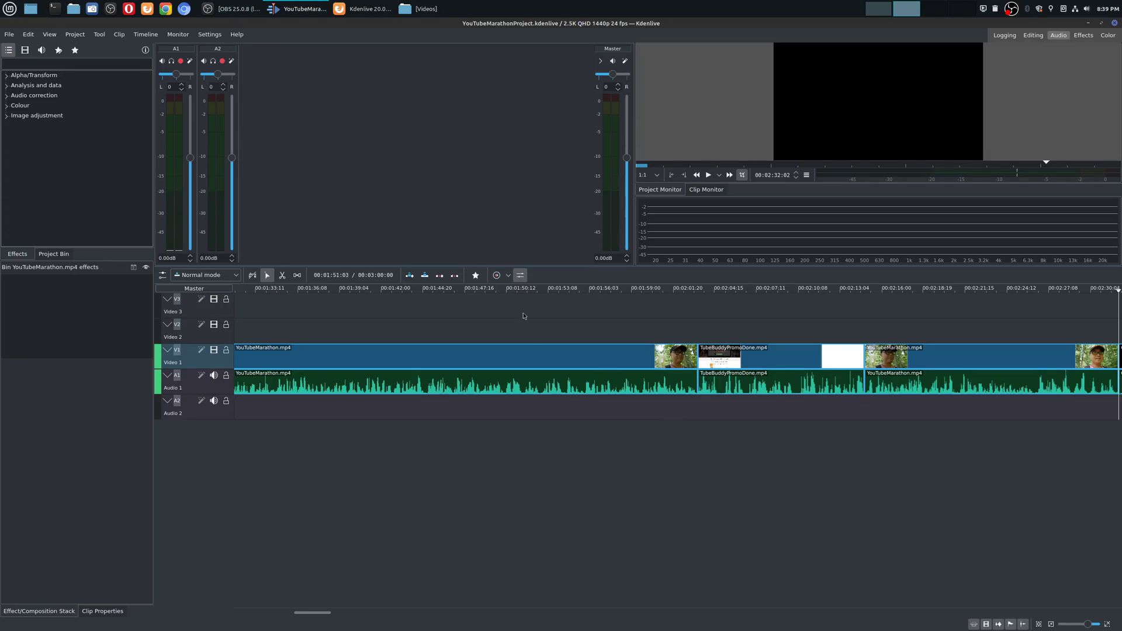
left_click(1034, 35)
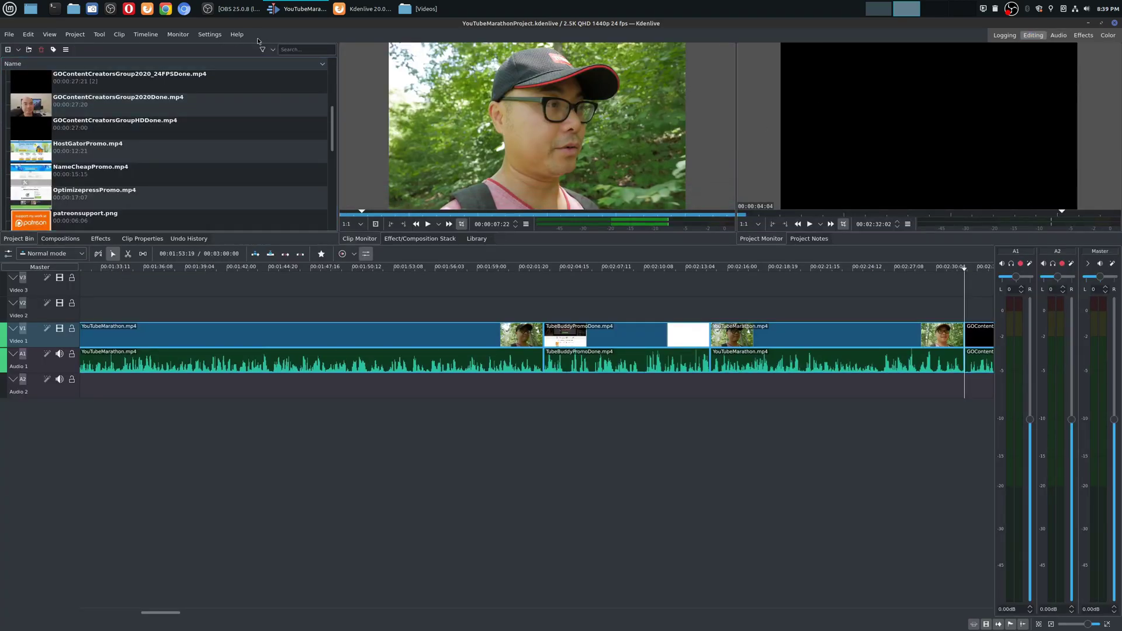
- Enable the Extra Toolbar from the menu bar's context menu to get a Render shortcut
left_click(75, 35)
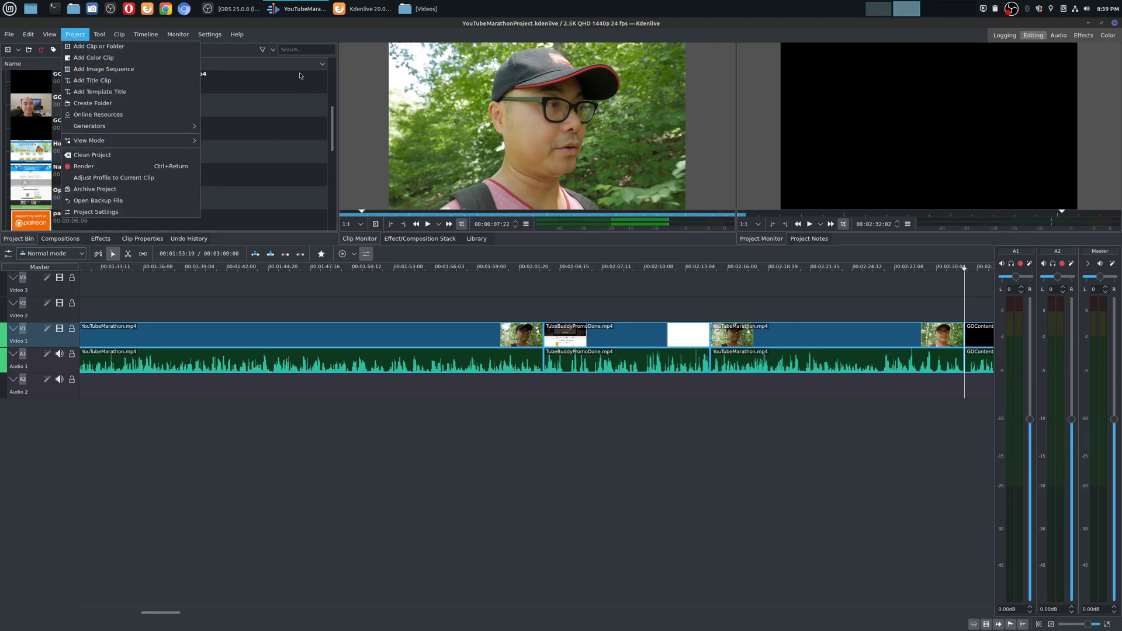
left_click(270, 36)
right_click(269, 36)
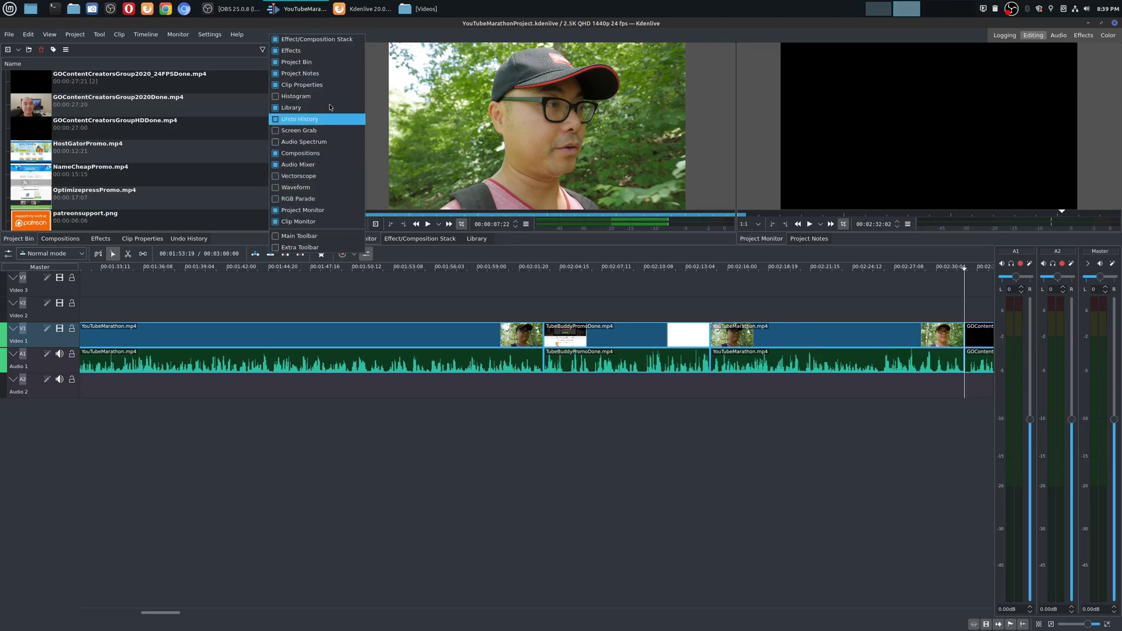
left_click(277, 249)
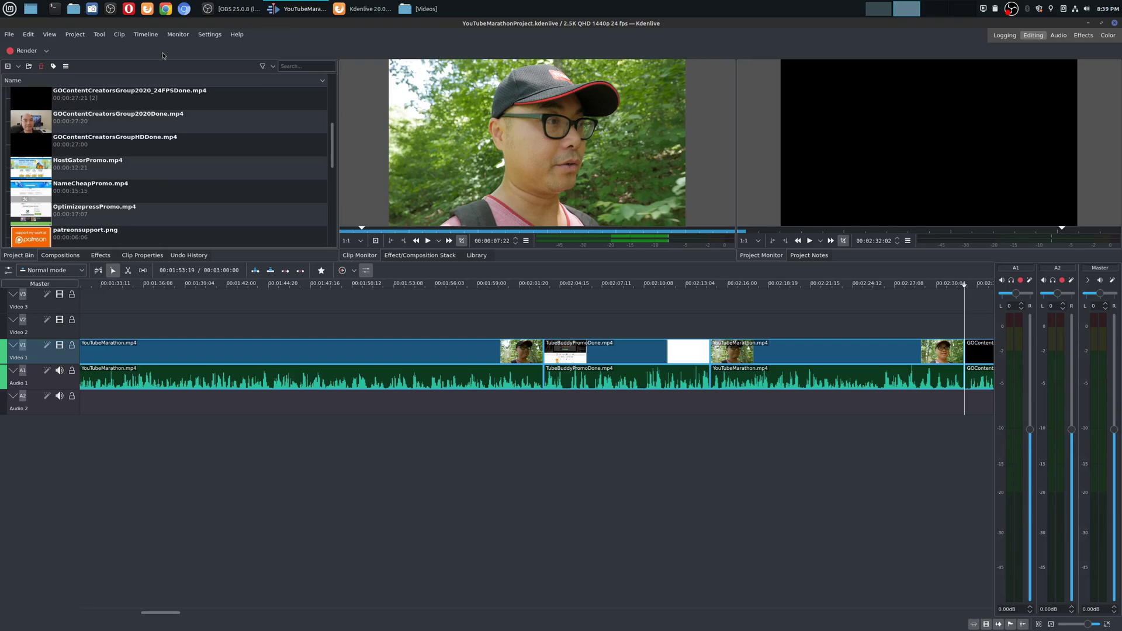
- Turn off the Extra Toolbar and show the Screen Grab panel via the menu bar context menu
right_click(310, 39)
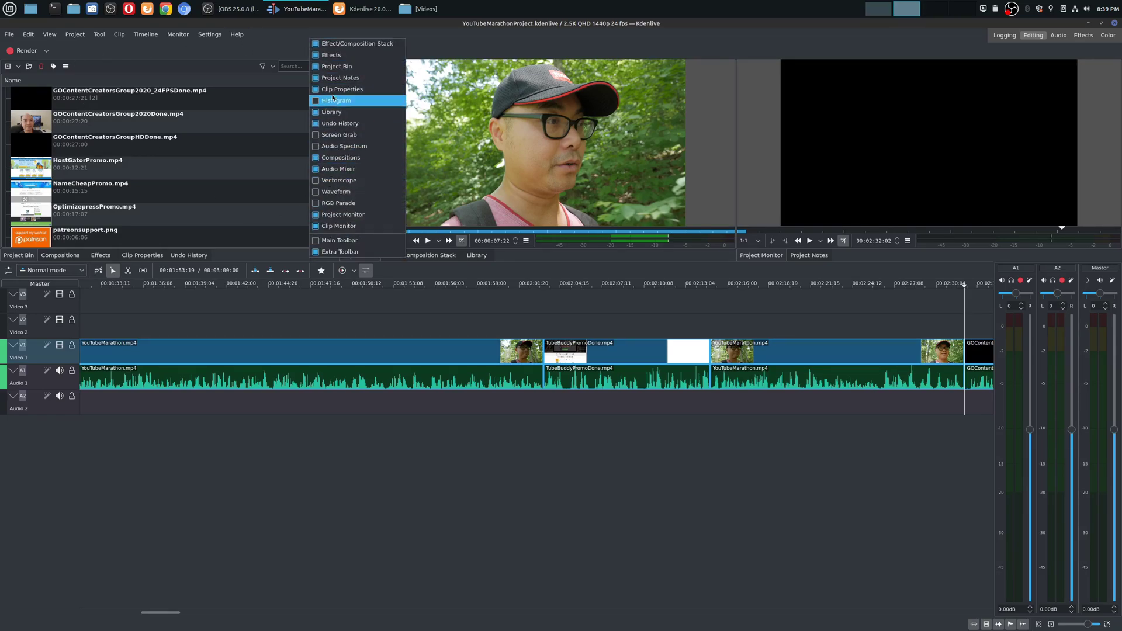
left_click(315, 252)
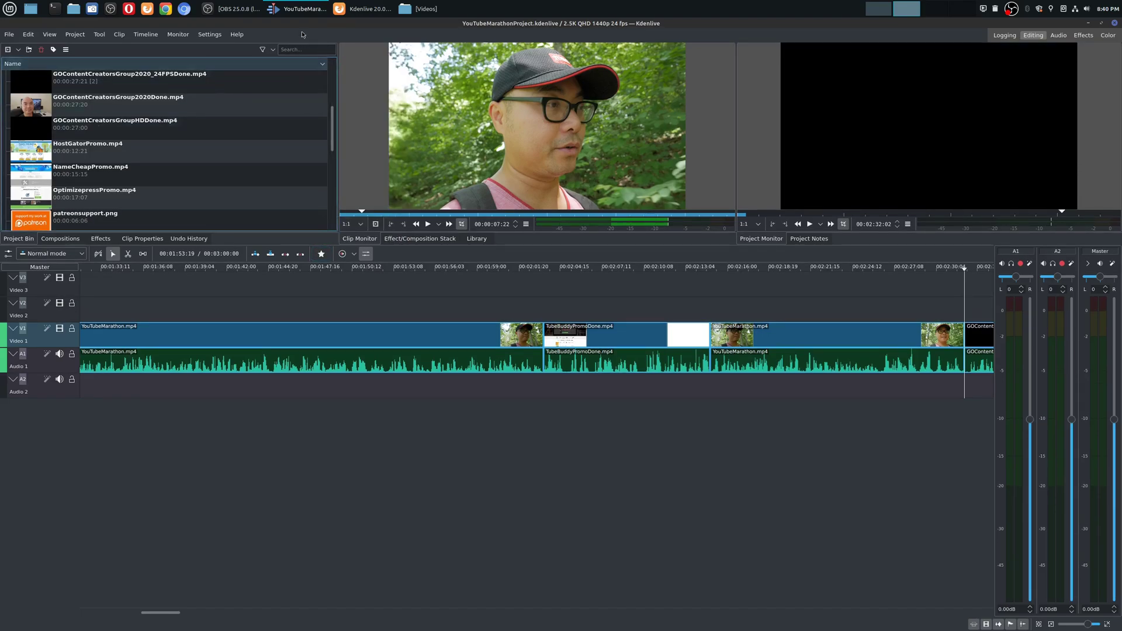
right_click(302, 40)
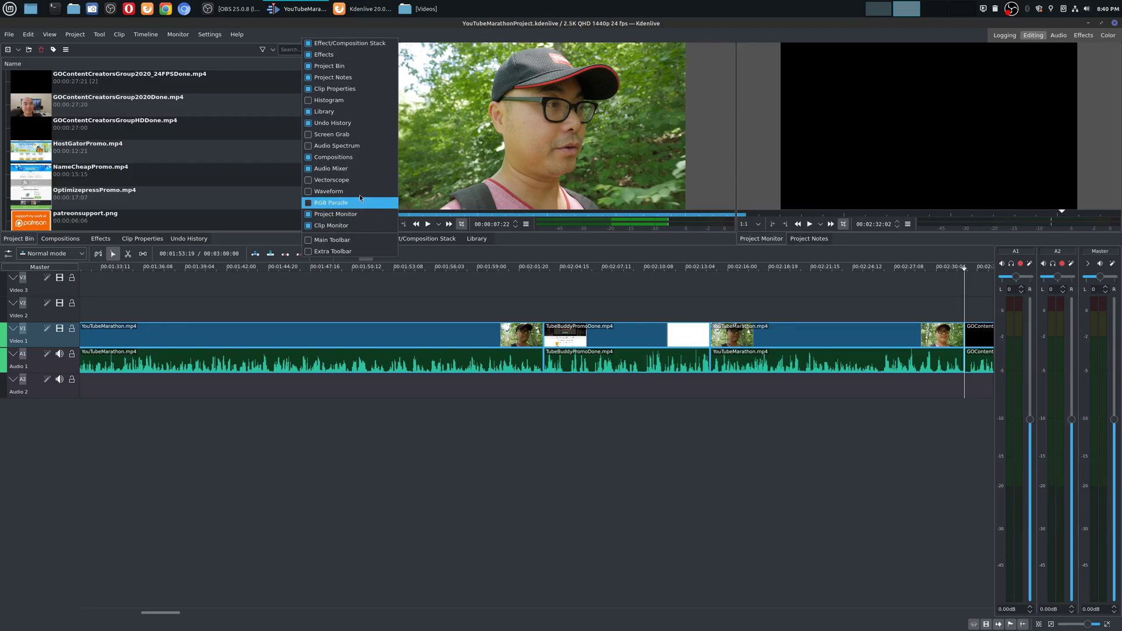
left_click(308, 136)
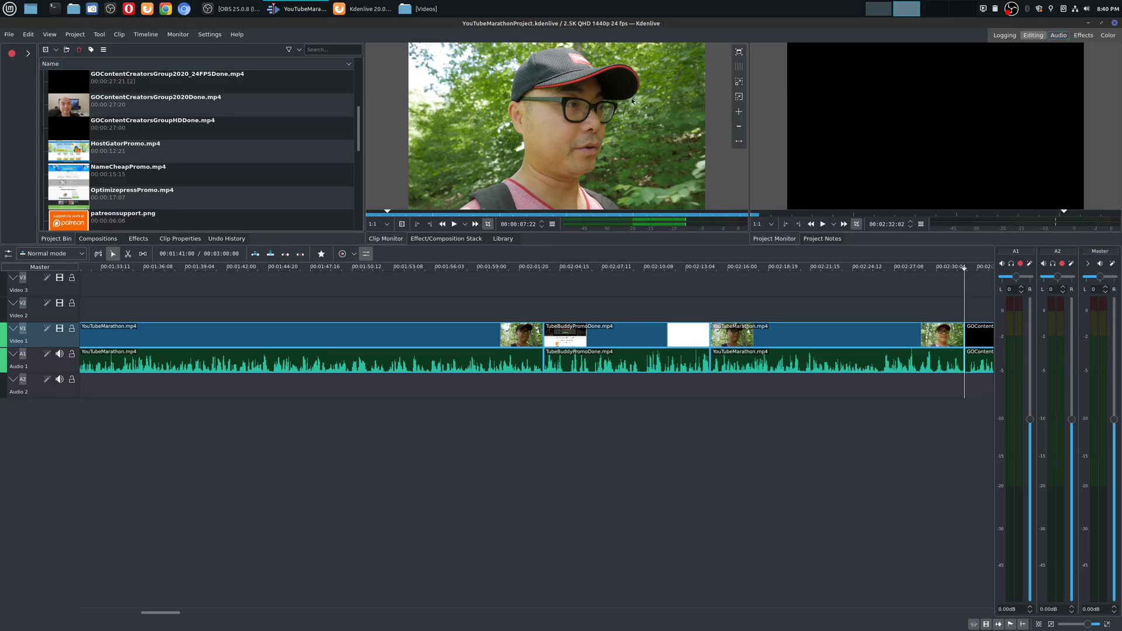
right_click(264, 42)
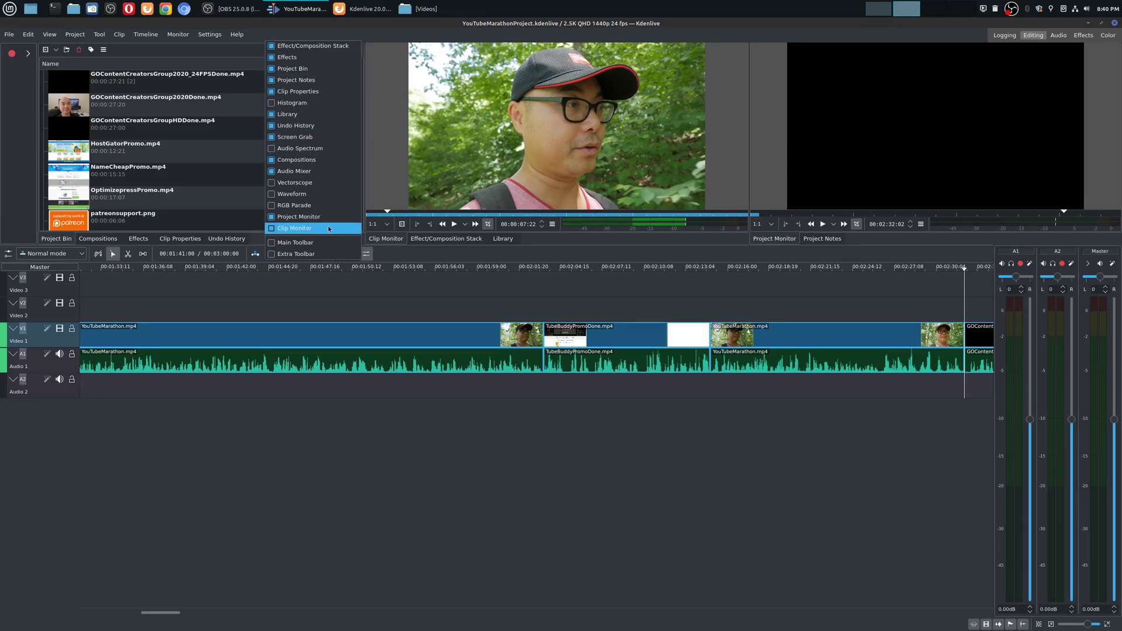
left_click(519, 397)
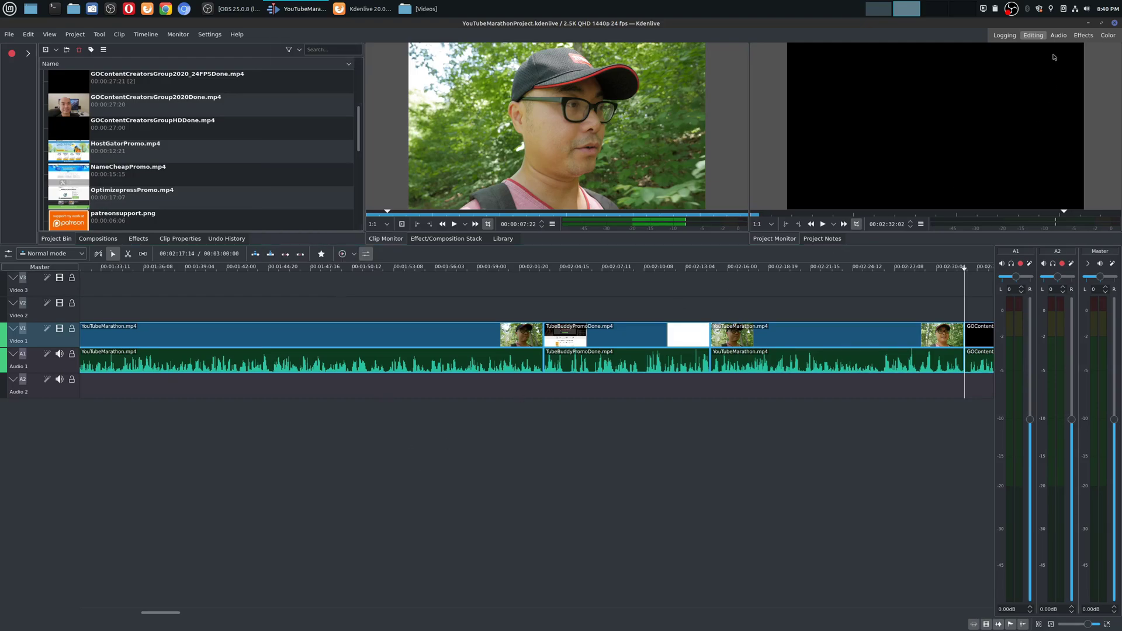
left_click(1058, 36)
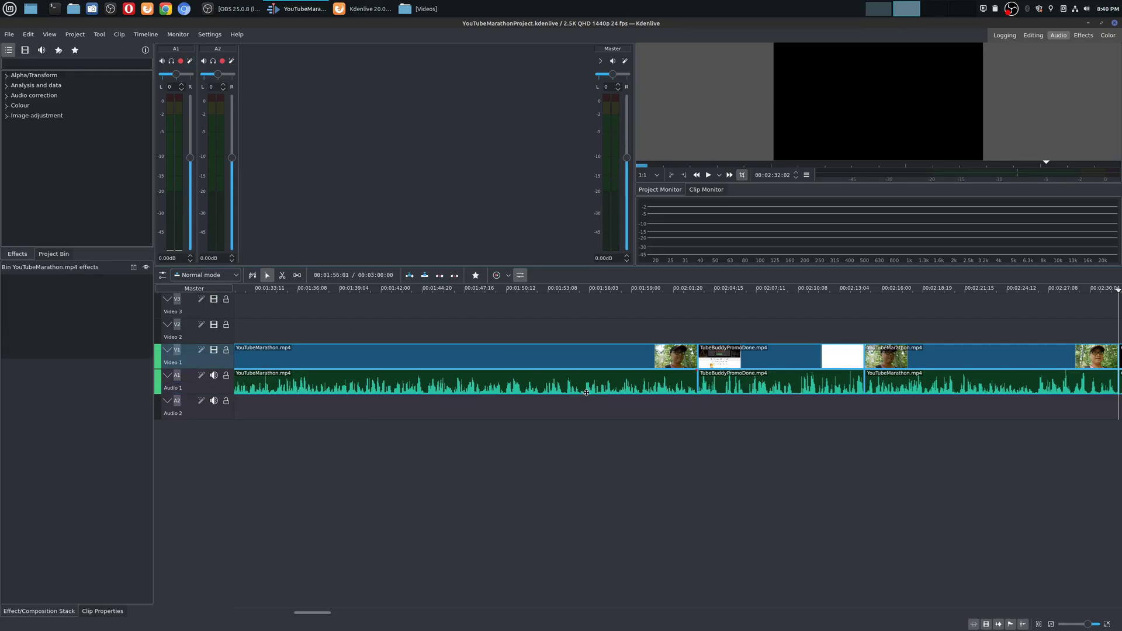
left_click(1033, 36)
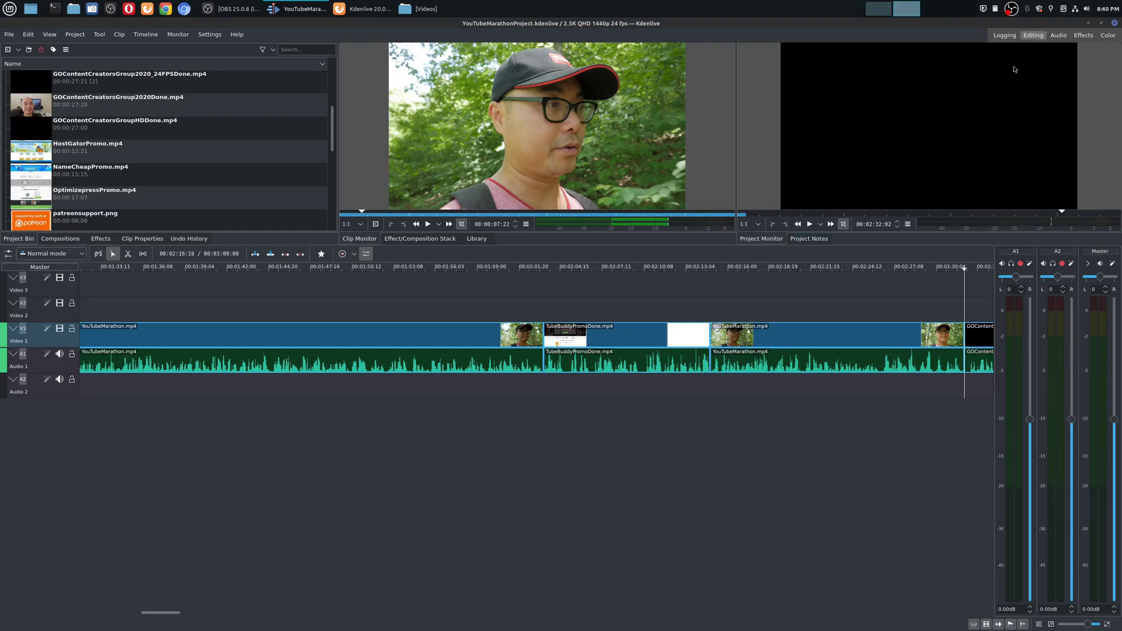
mouse_move(571, 174)
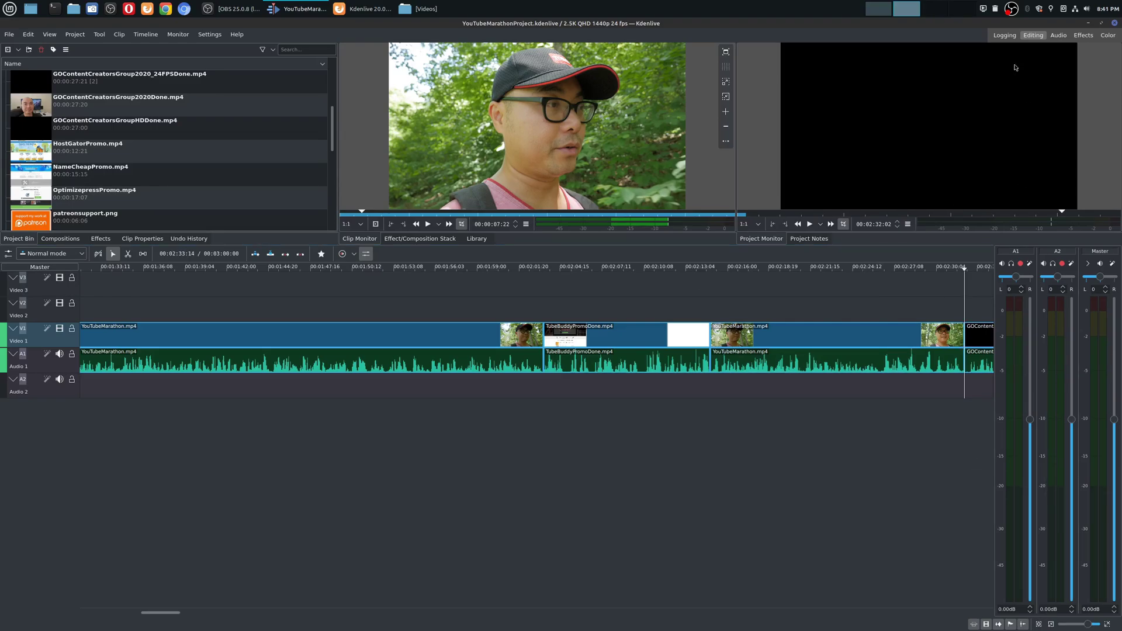
left_click(1007, 37)
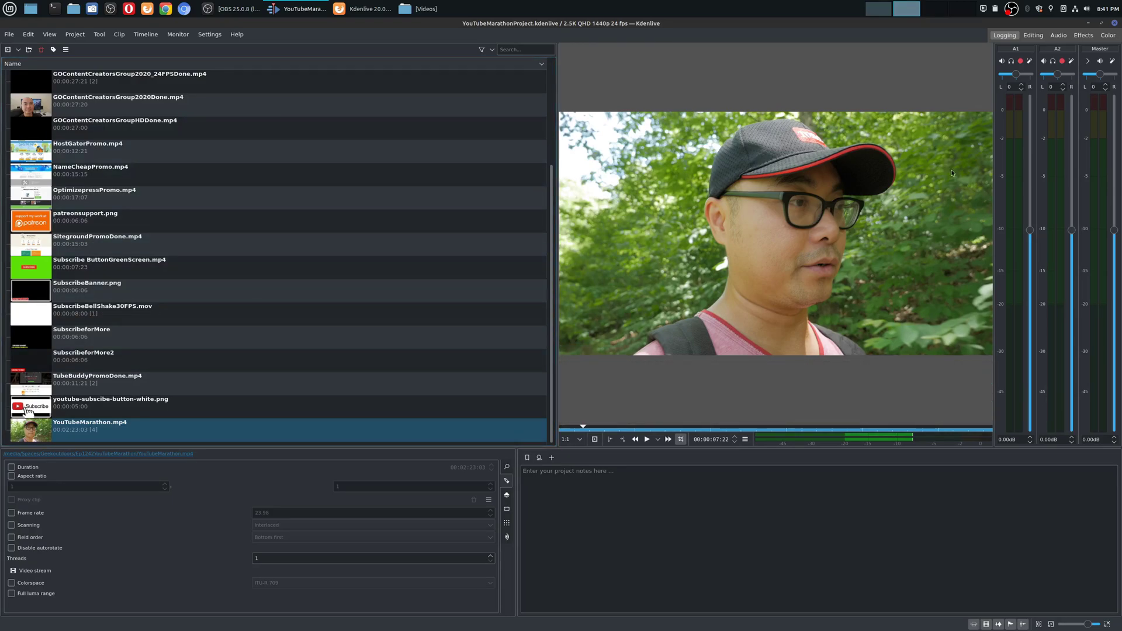
left_click(1034, 36)
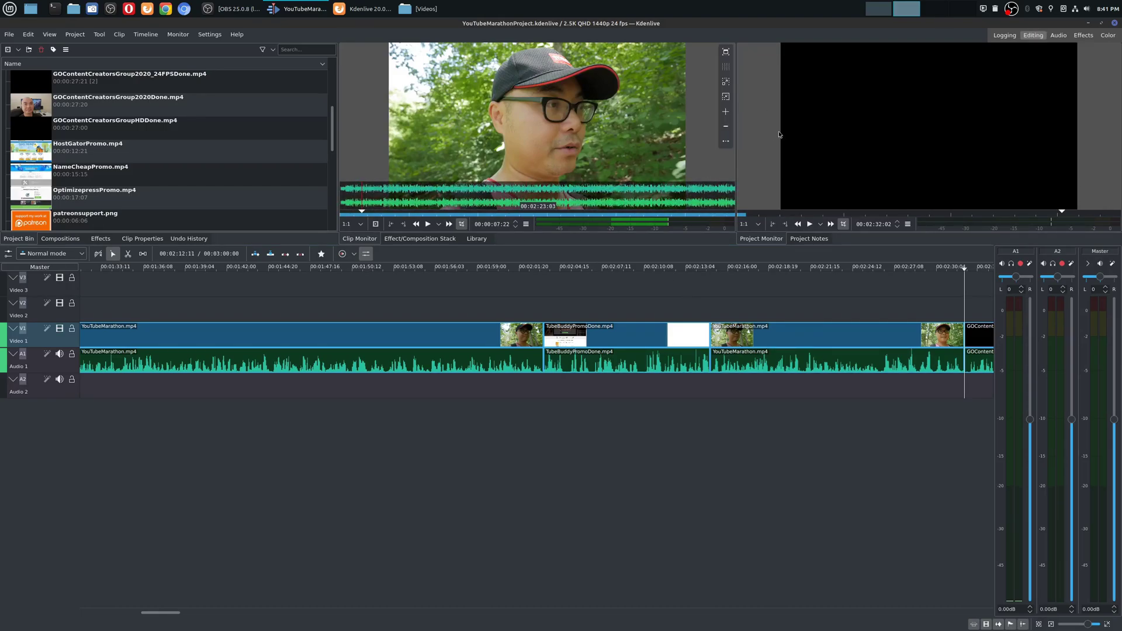
mouse_move(355, 187)
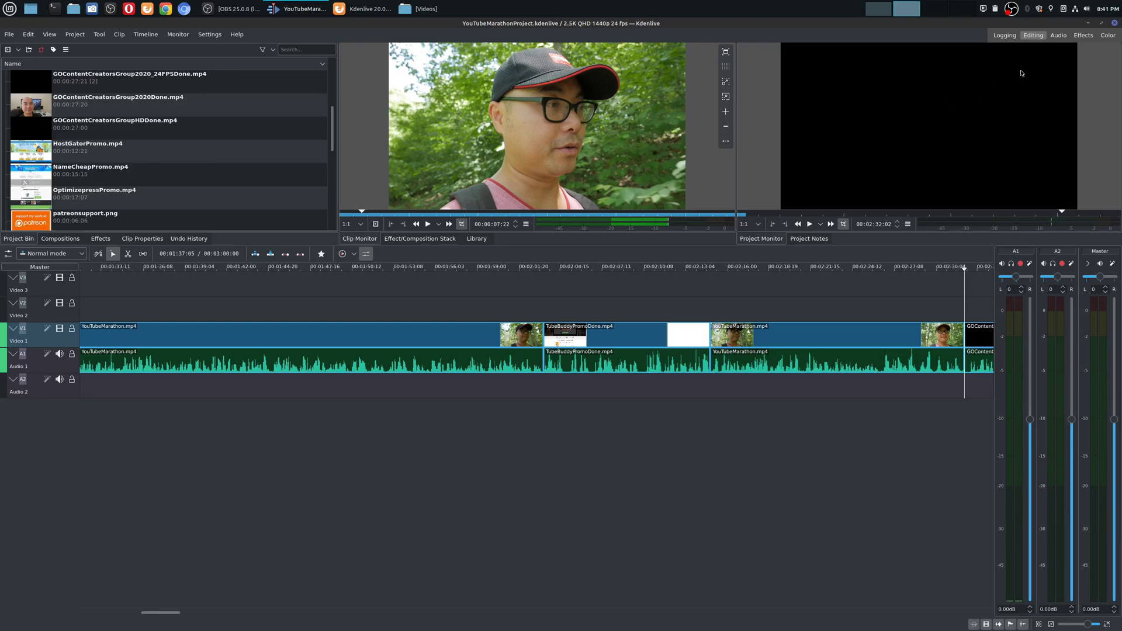
left_click(1060, 36)
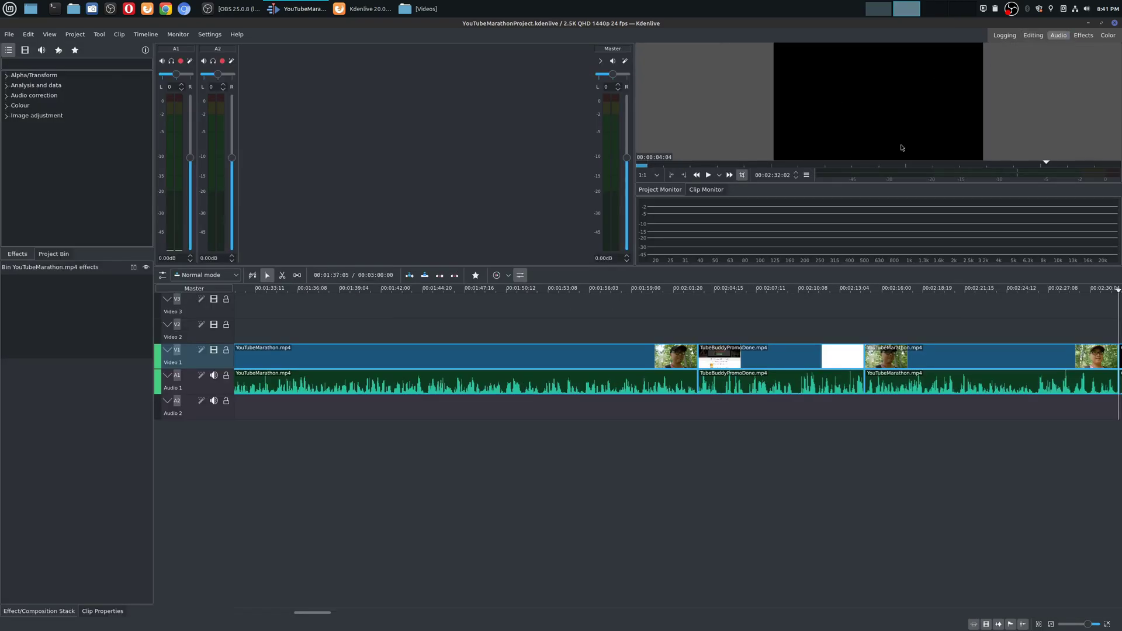
left_click(1032, 36)
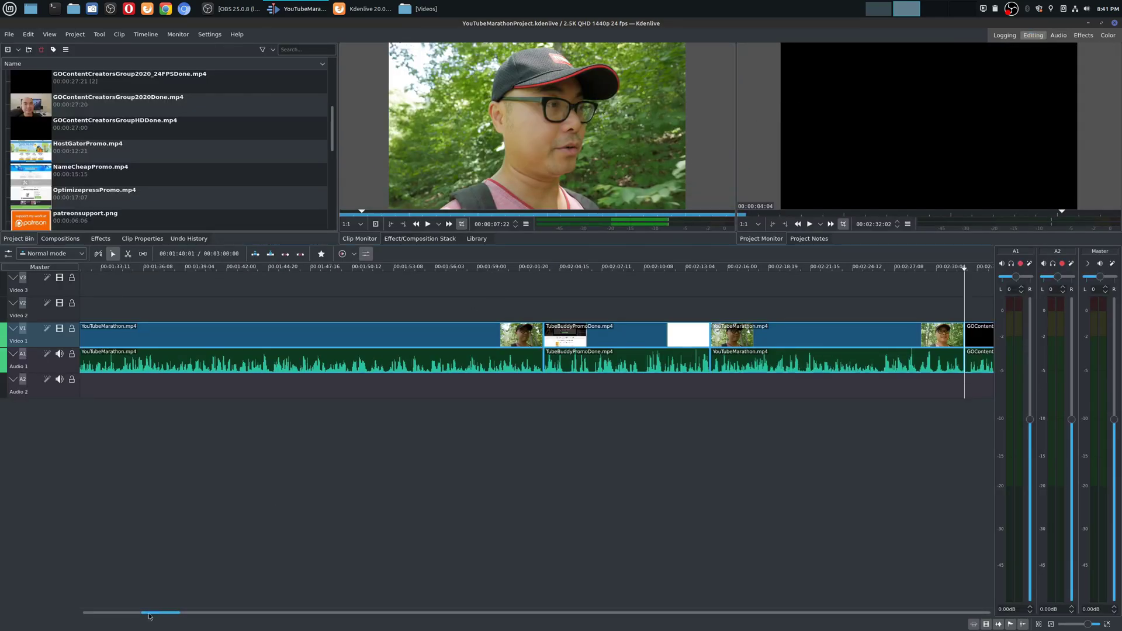
- Return to the timeline start and select the V2 Subscribe clip to view its Chroma Key settings
left_click_drag(163, 614, 103, 614)
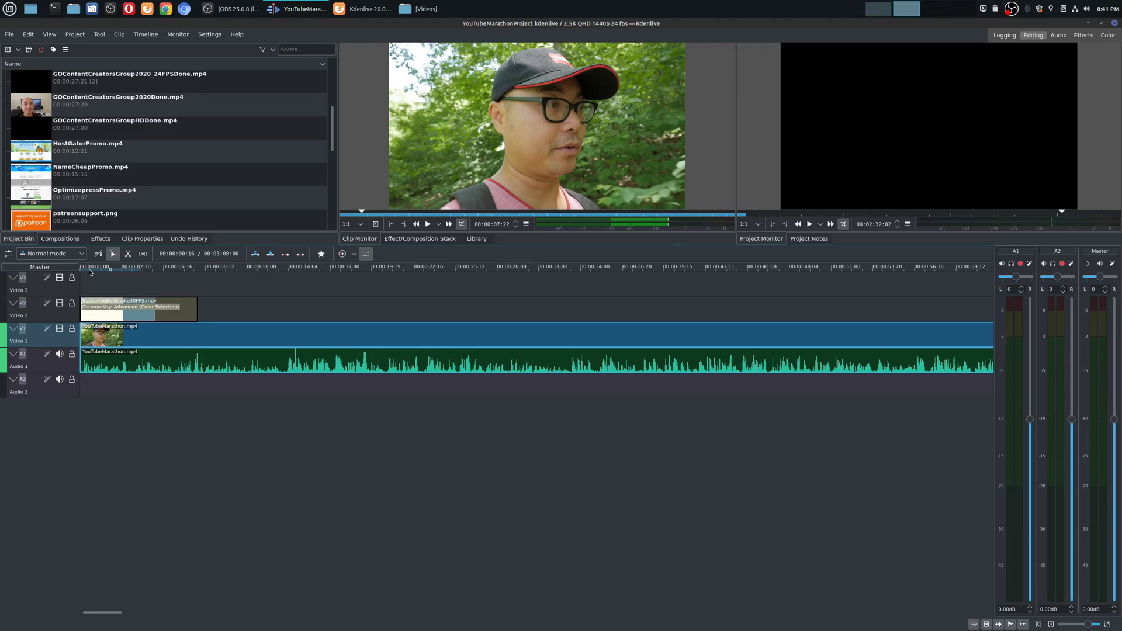
left_click(90, 271)
left_click(124, 345)
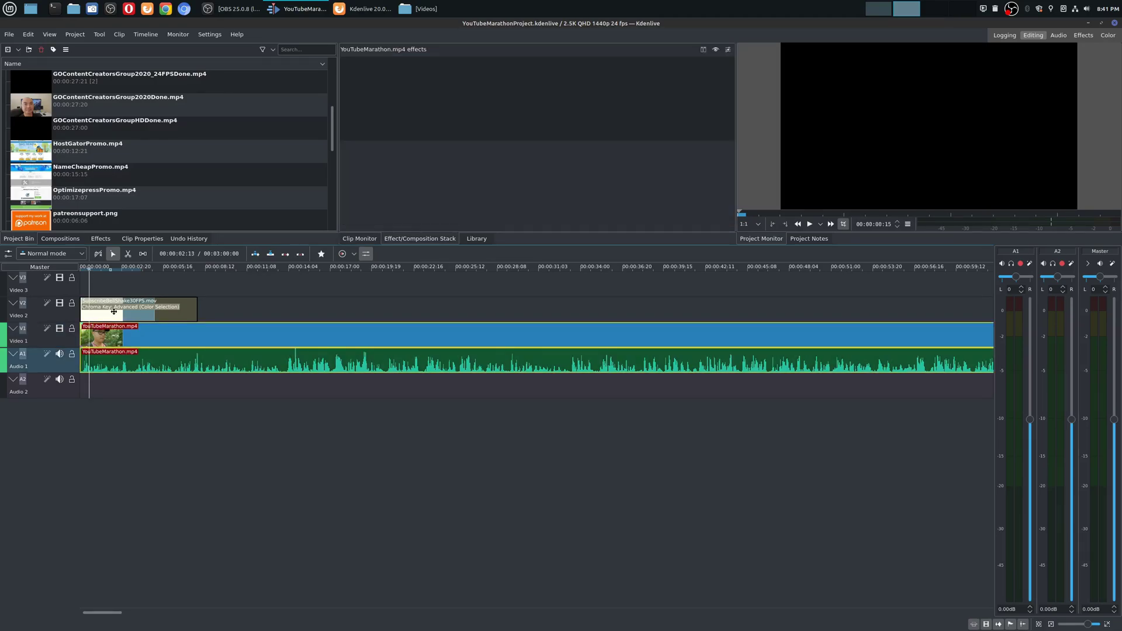
left_click(119, 316)
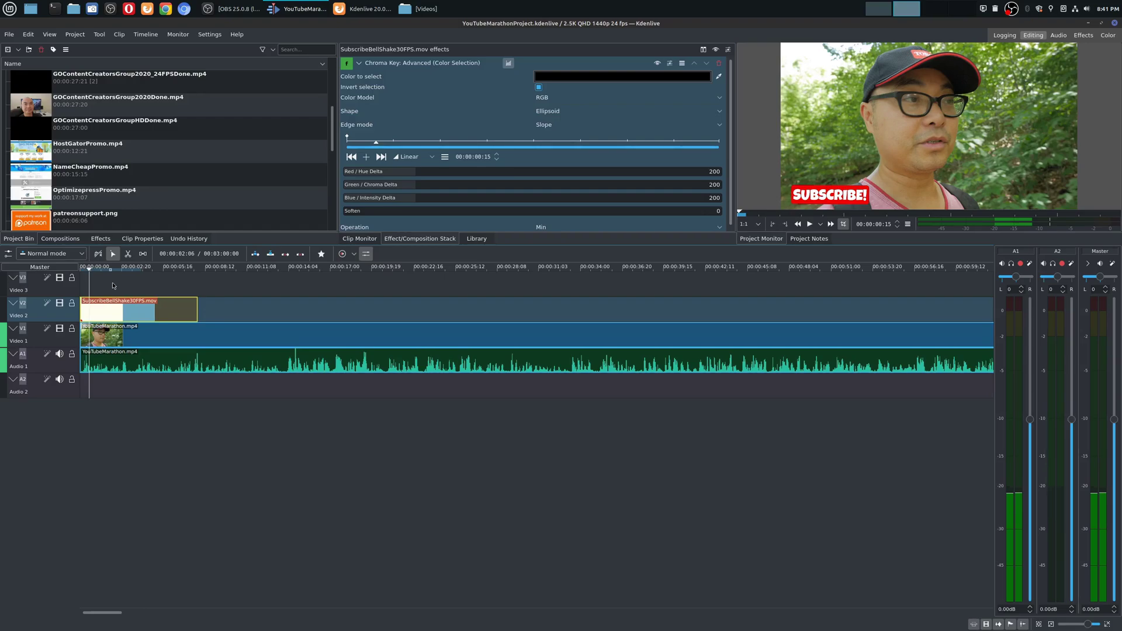
- Play and pause the opening seconds to preview the SUBSCRIBE overlay, then reselect the main clip
key("space")
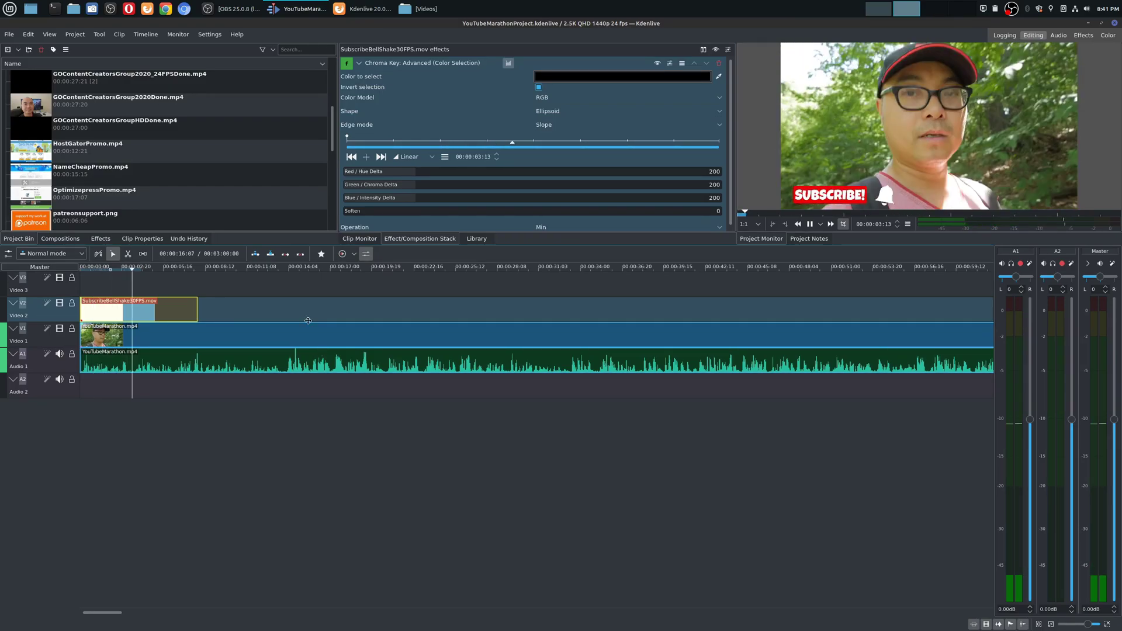
key("space")
left_click(237, 274)
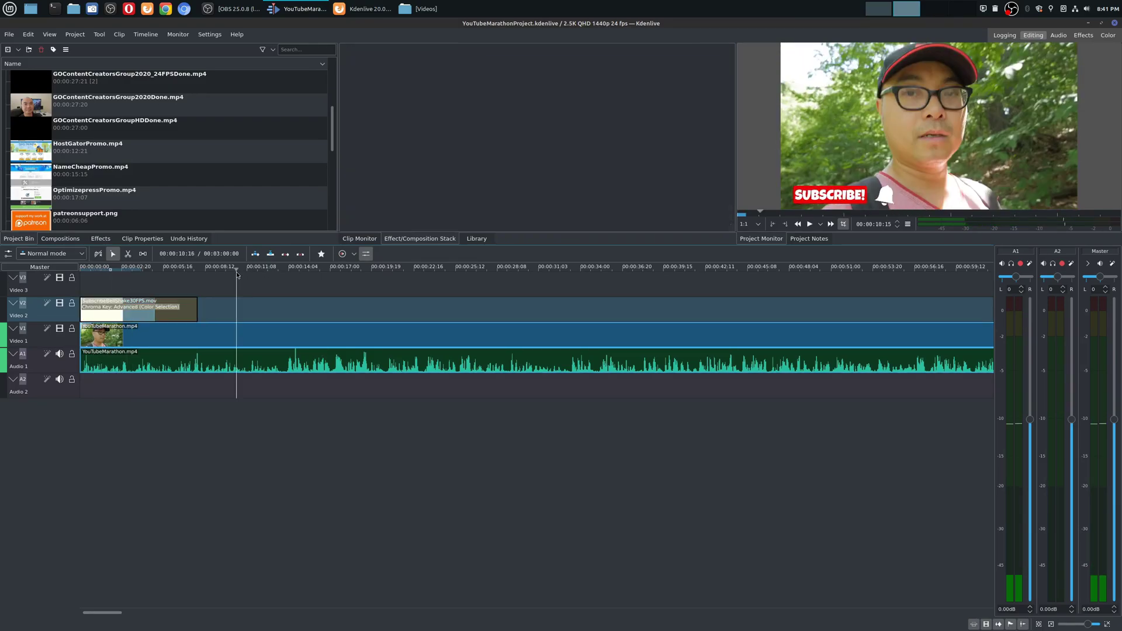
left_click(263, 323)
left_click(231, 337)
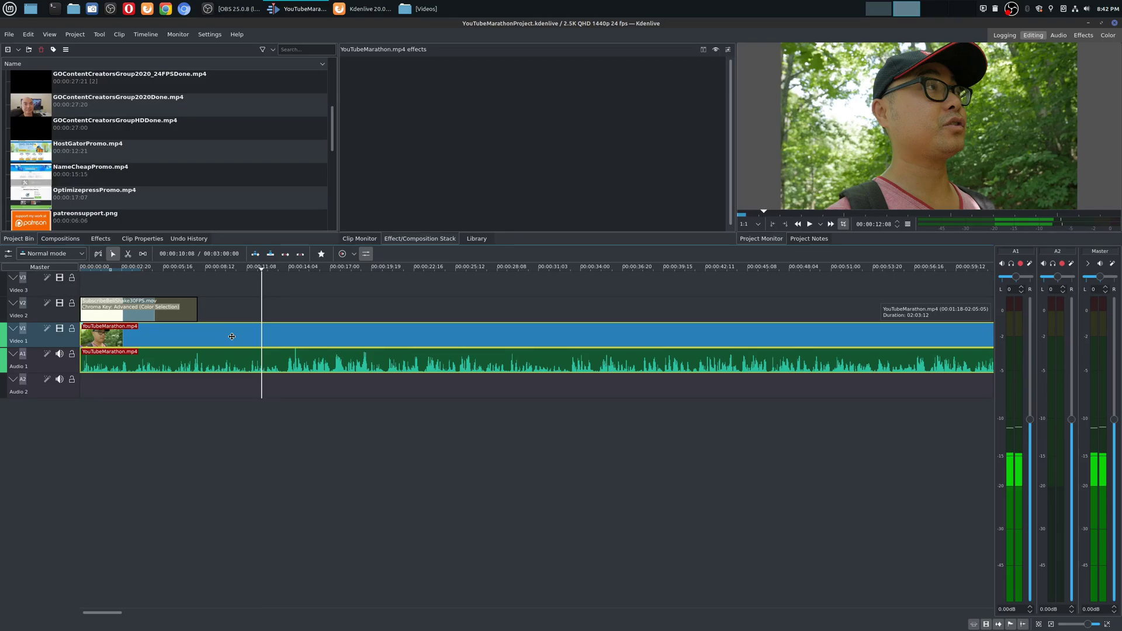
left_click(214, 282)
left_click(166, 290)
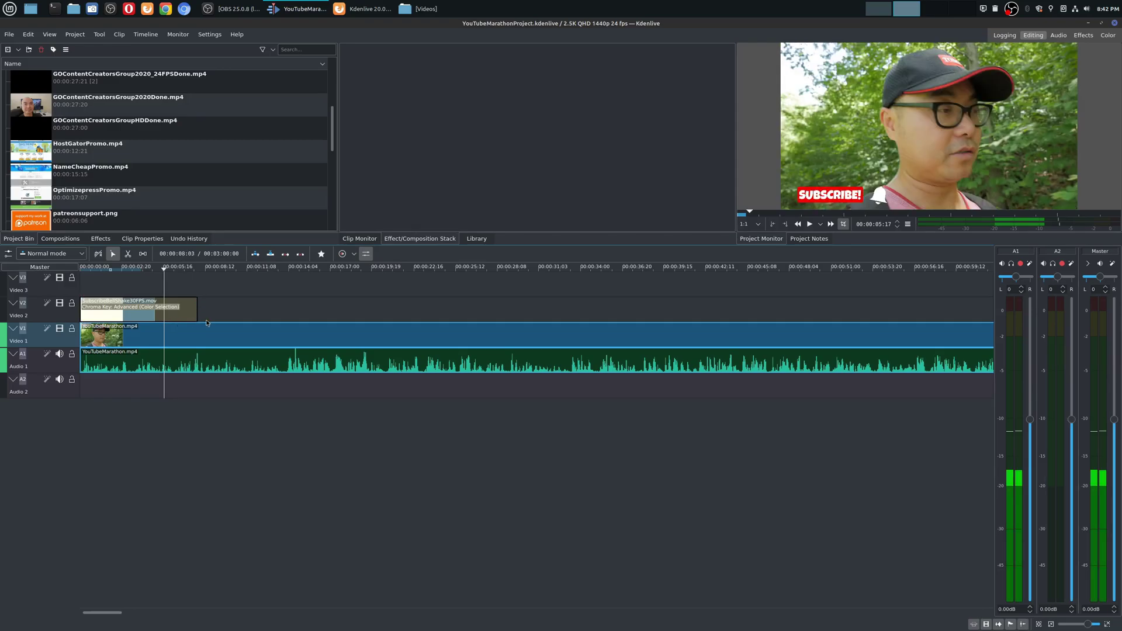
left_click(242, 268)
left_click(316, 347)
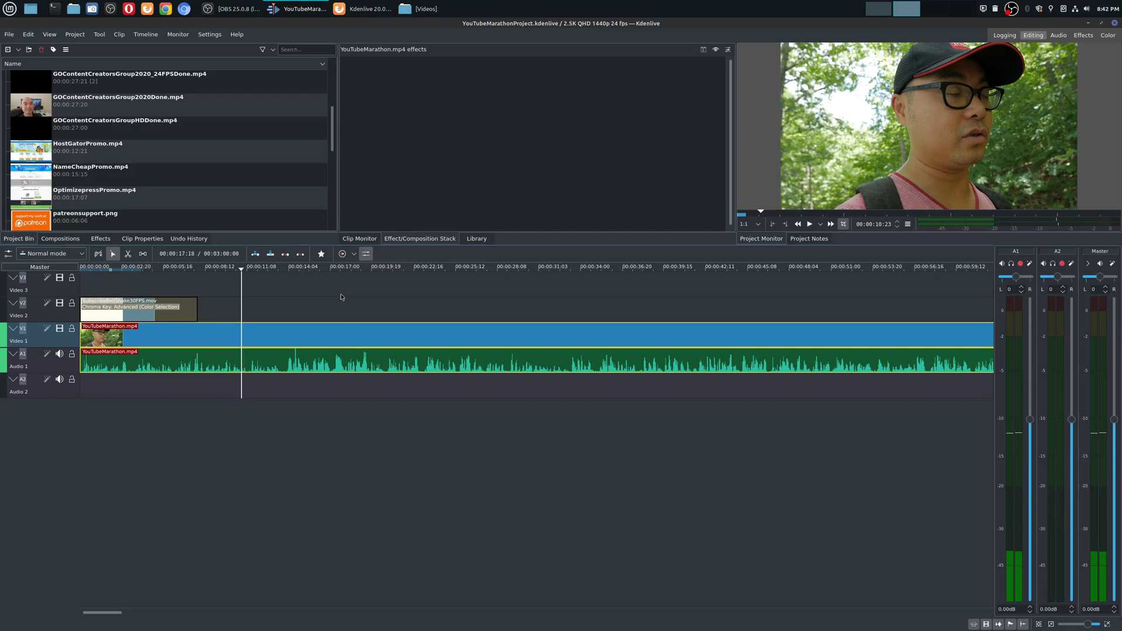
left_click(331, 278)
left_click(361, 280)
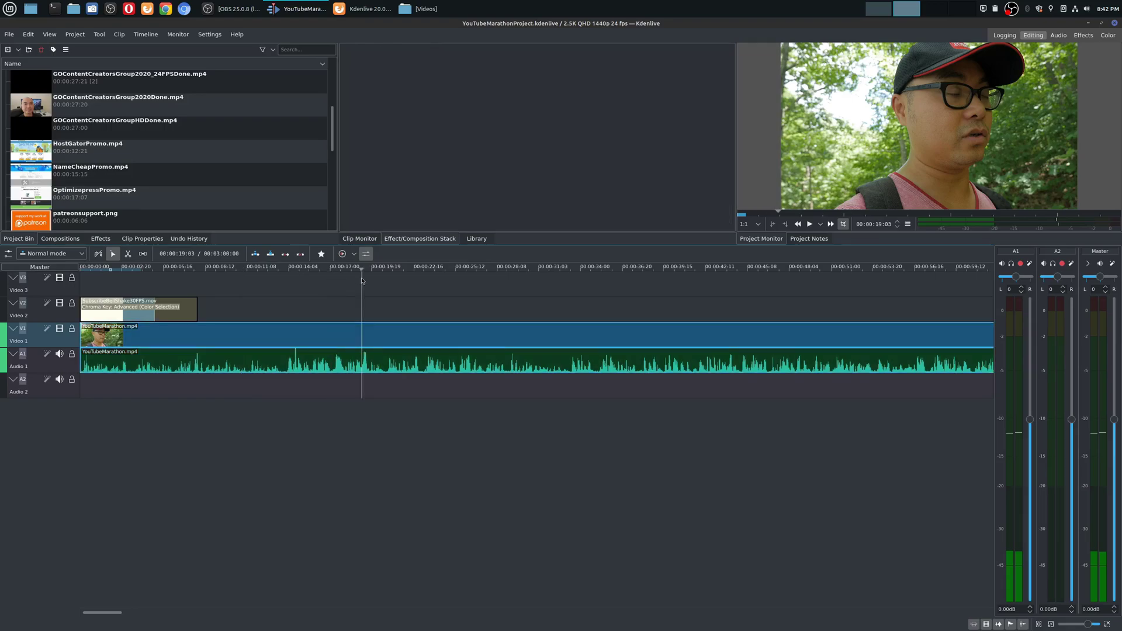
left_click(418, 281)
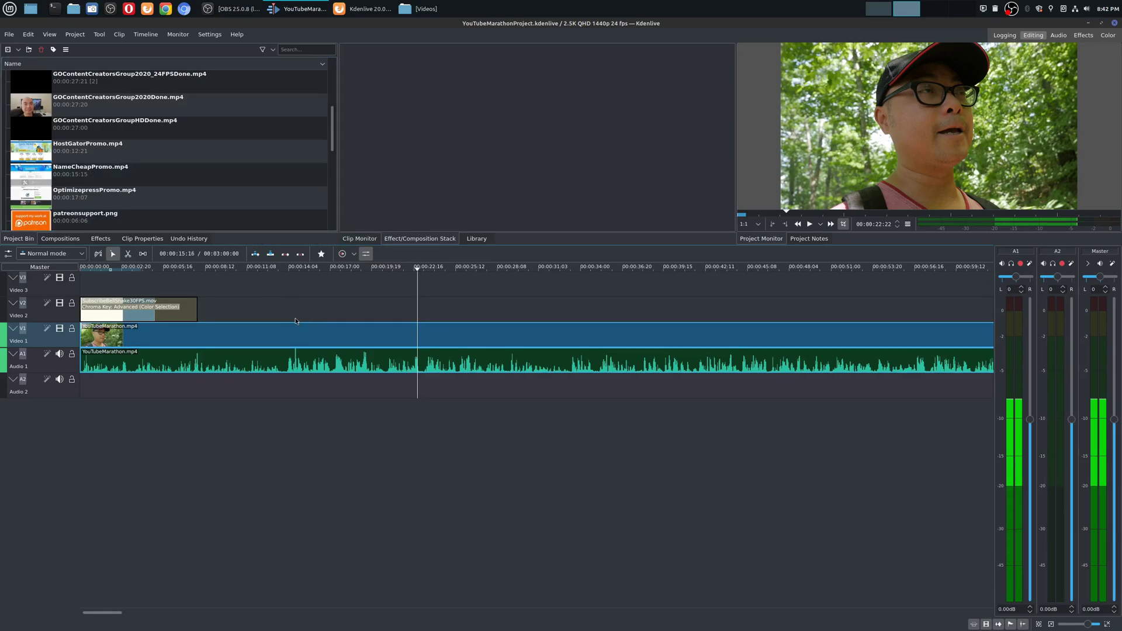
left_click(157, 270)
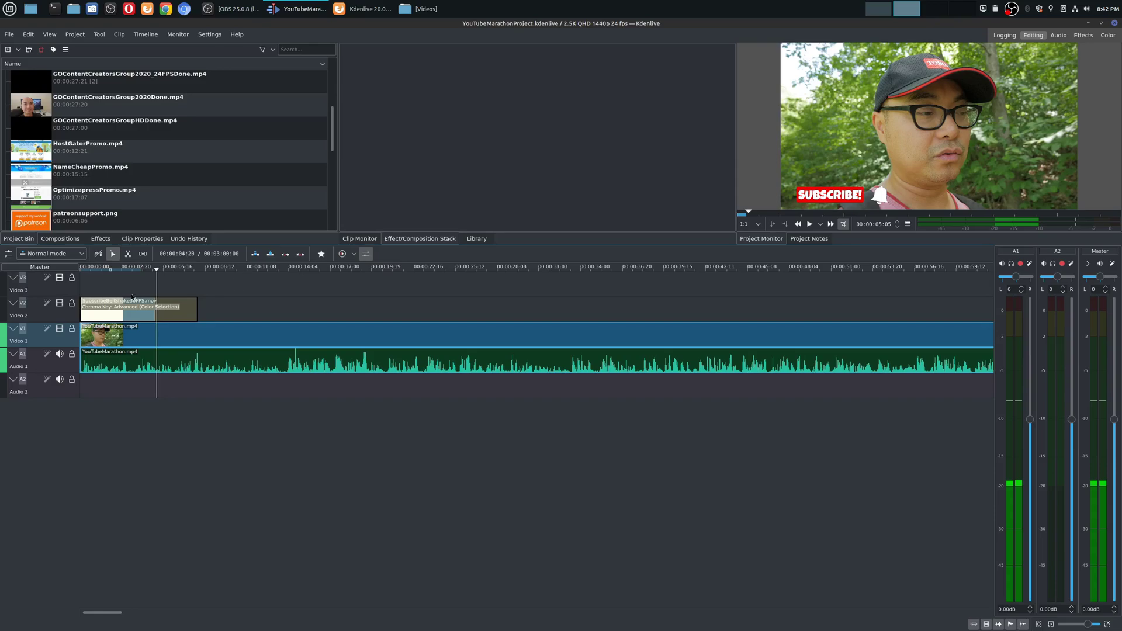
left_click(228, 270)
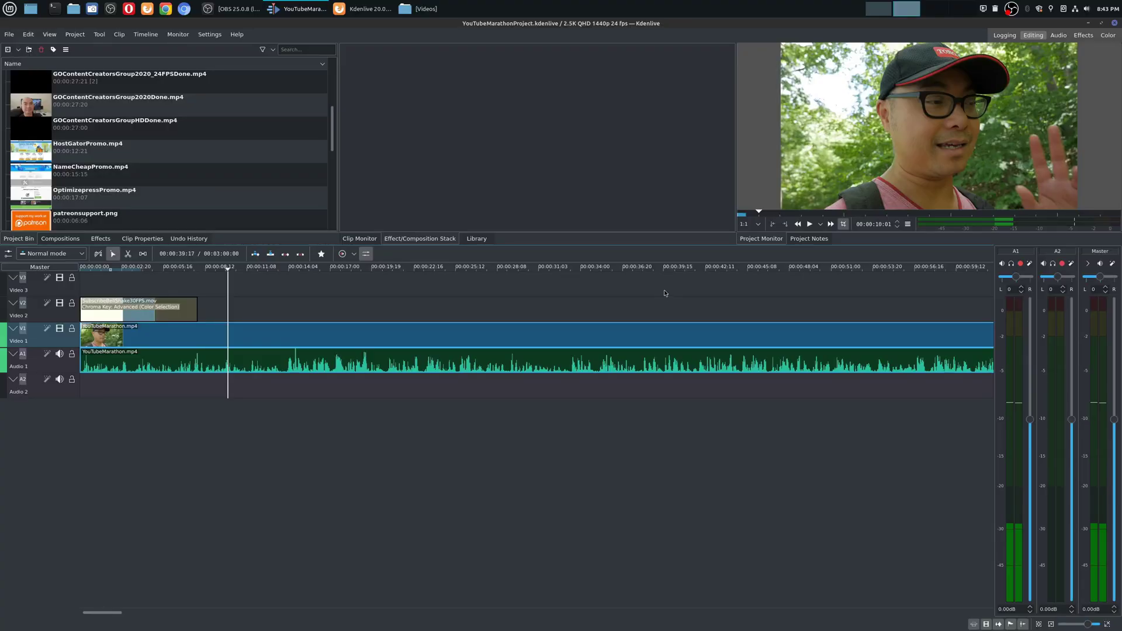
left_click(545, 266)
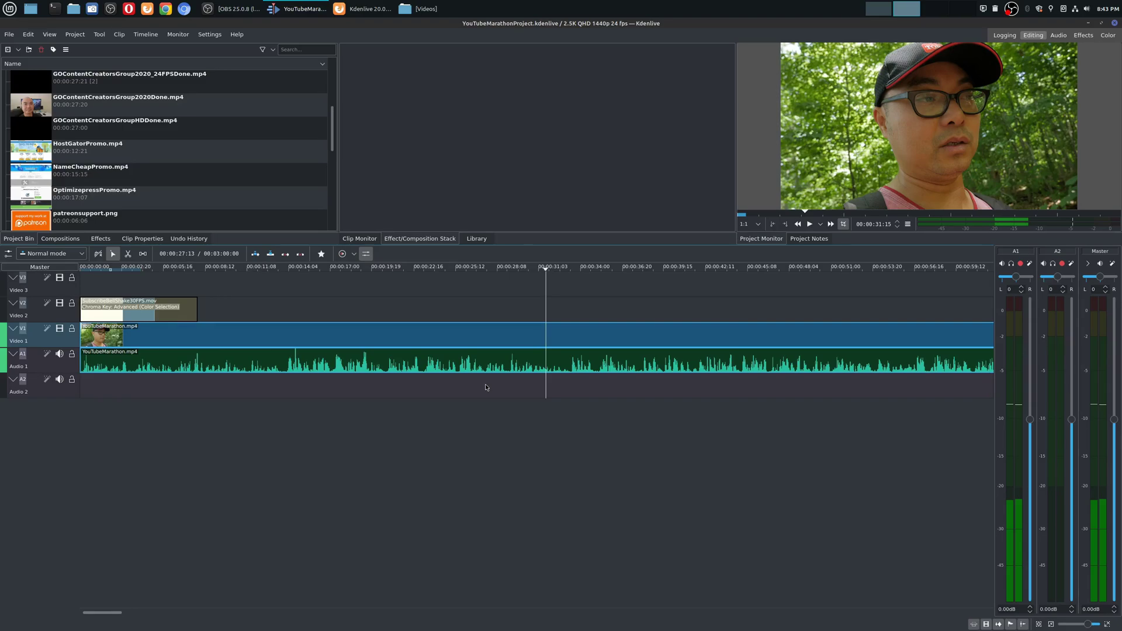
left_click(612, 280)
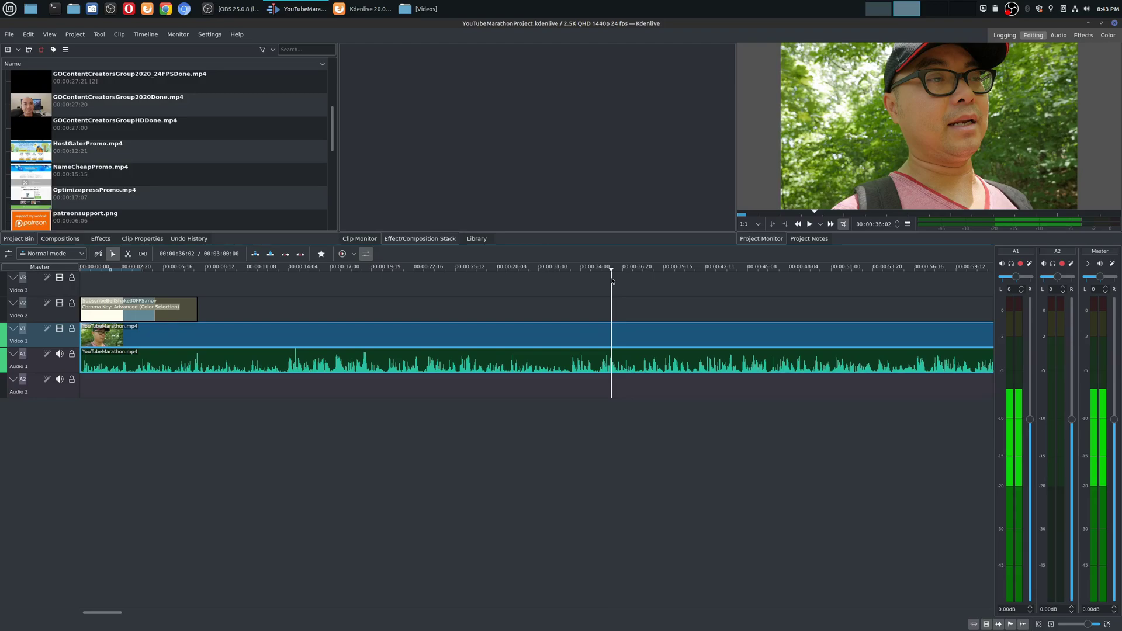
left_click(670, 283)
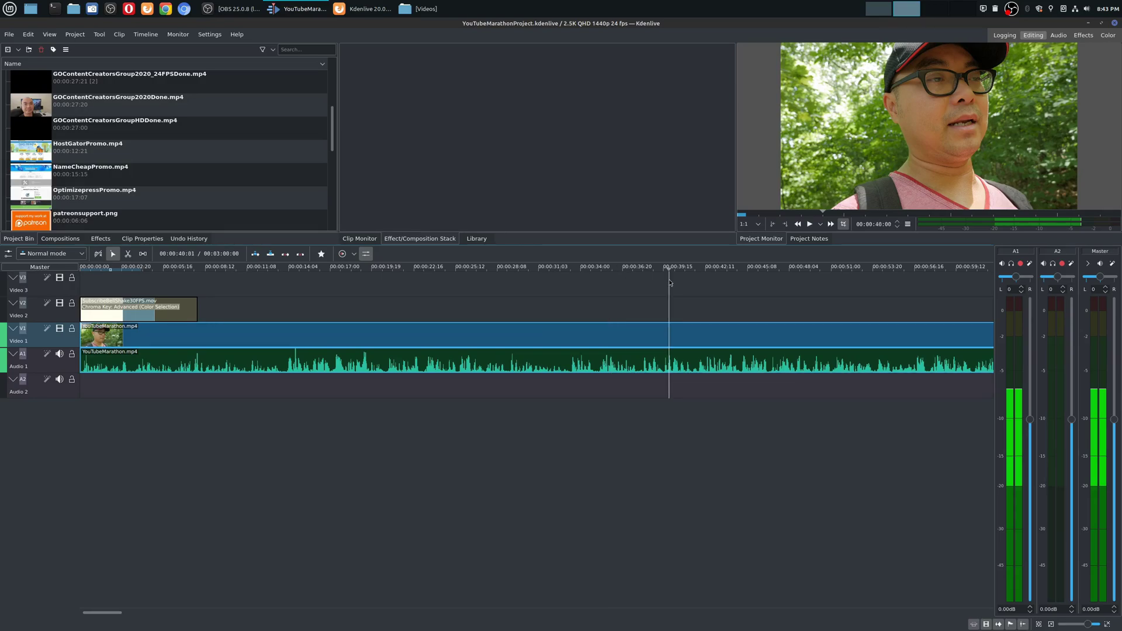
left_click(498, 341)
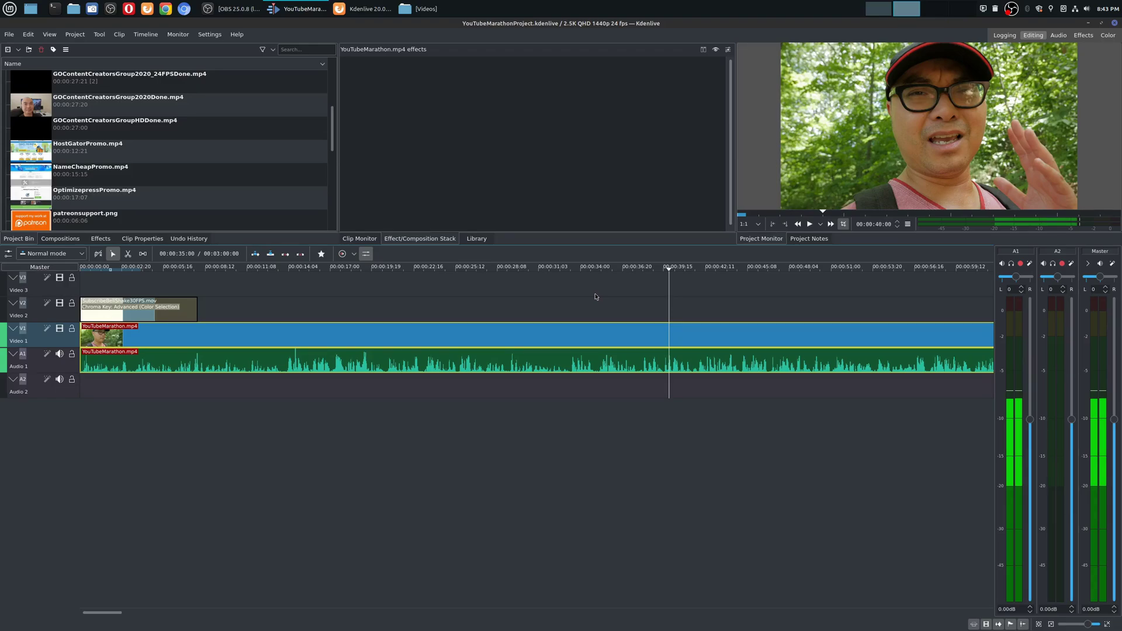
- Add the Transform effect to YouTubeMarathon.mp4 and set a keyframe near 19 seconds
left_click(101, 238)
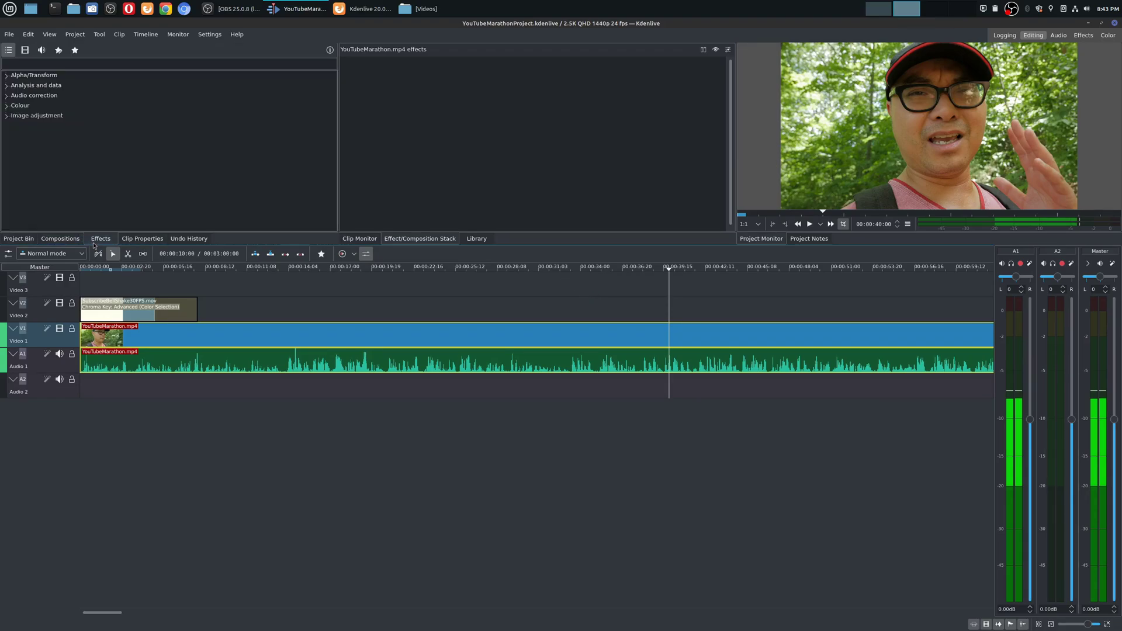
left_click(7, 77)
left_click(57, 167)
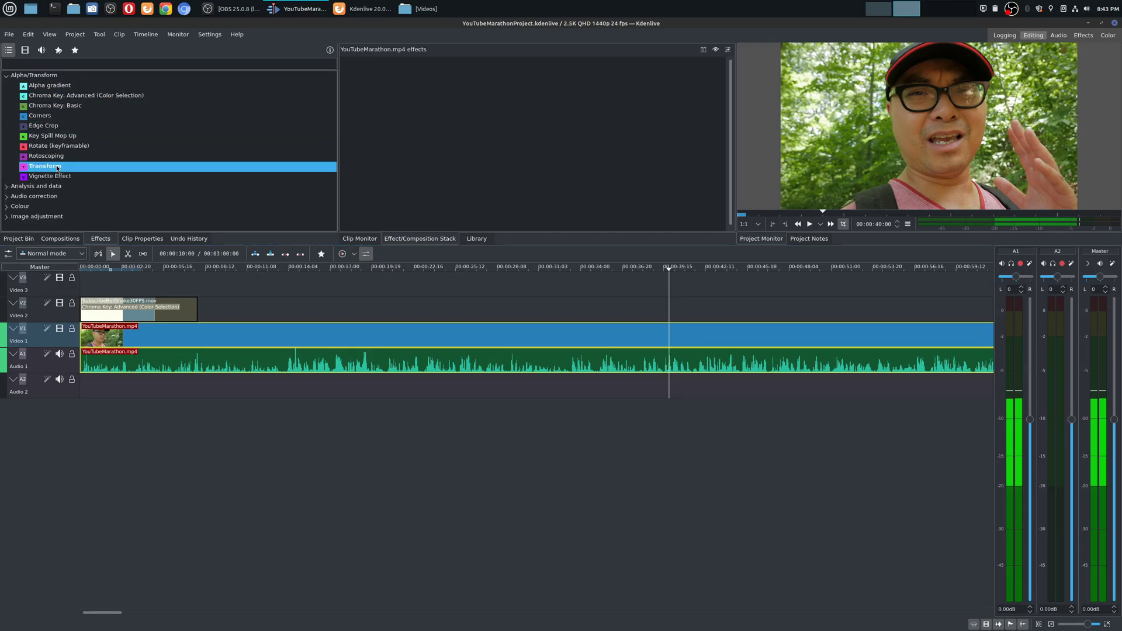
double_click(57, 167)
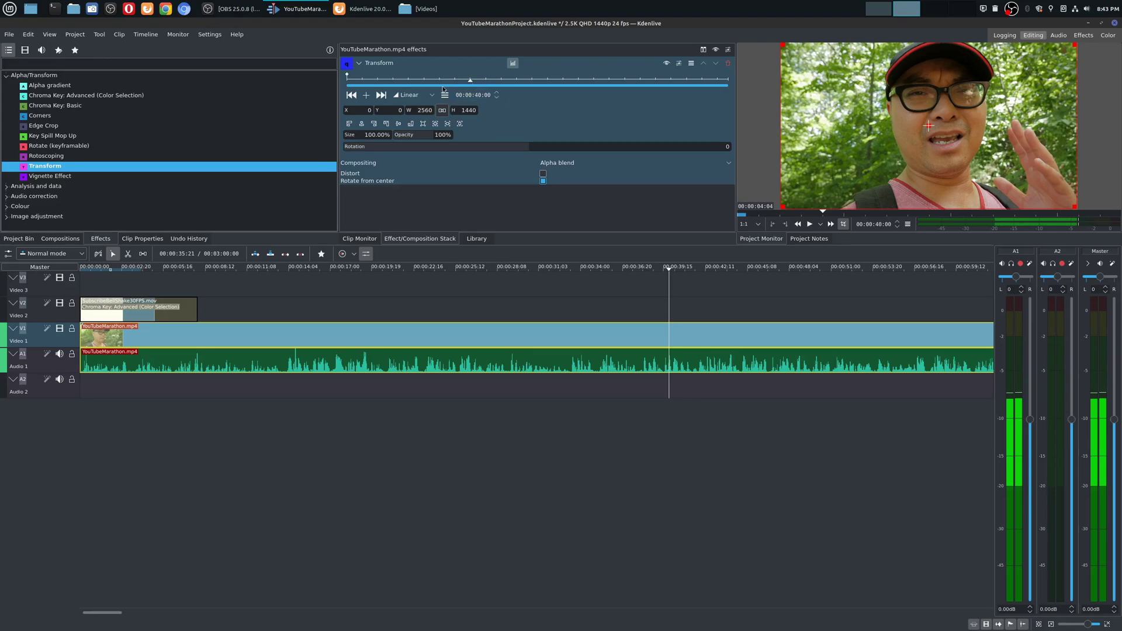
left_click(407, 79)
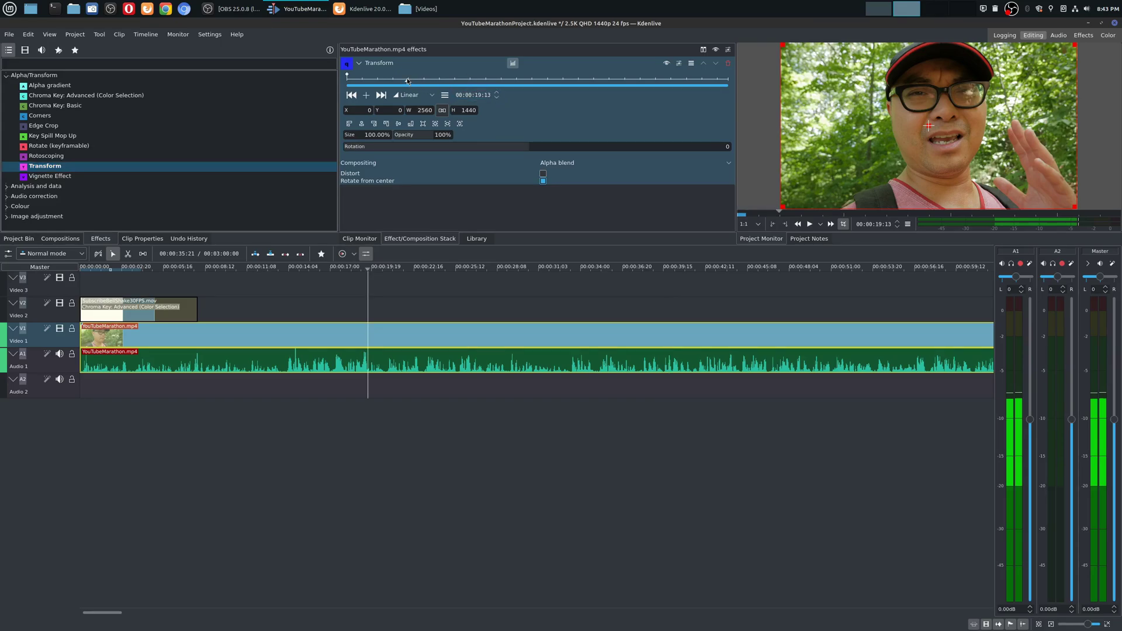
left_click(366, 95)
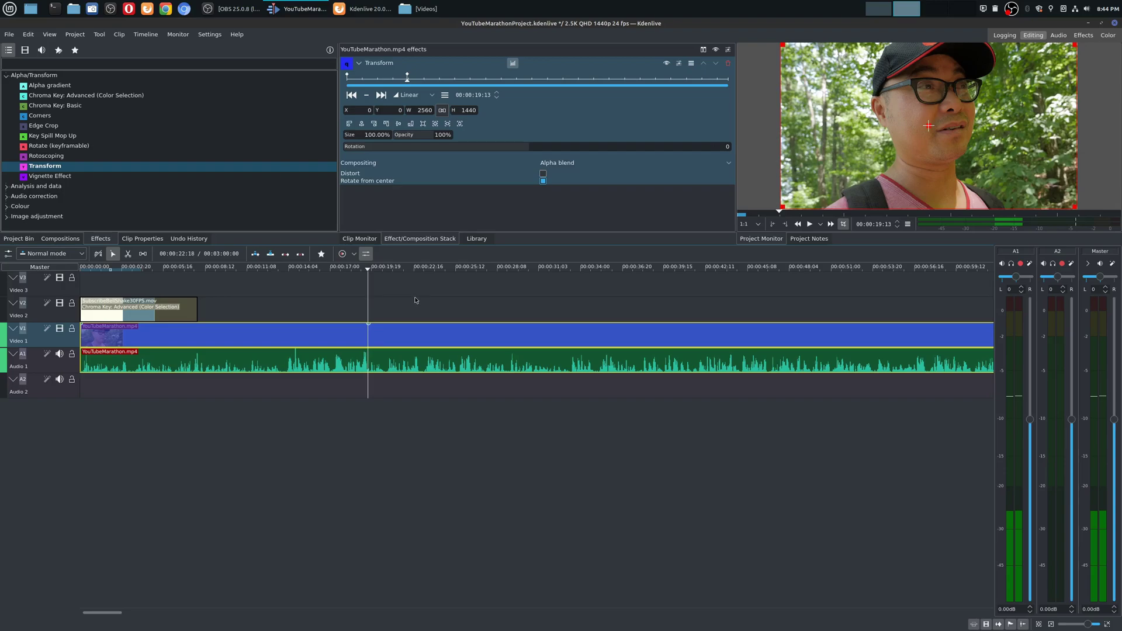
- Add a Transform keyframe at 00:00:24:01 on the main clip
left_click(411, 273)
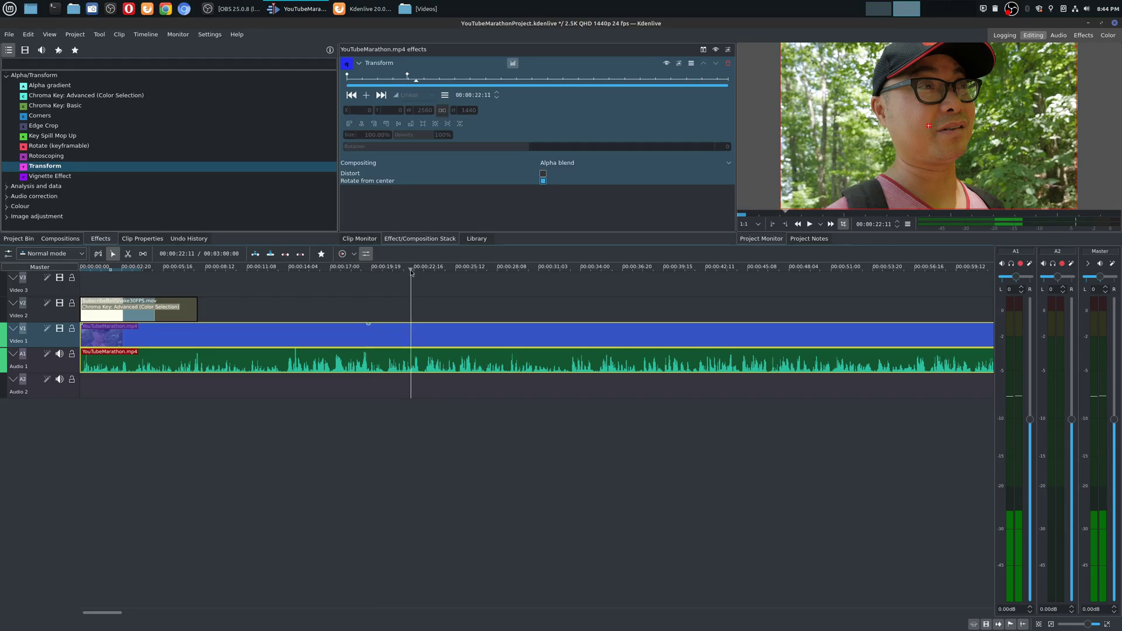
left_click(436, 275)
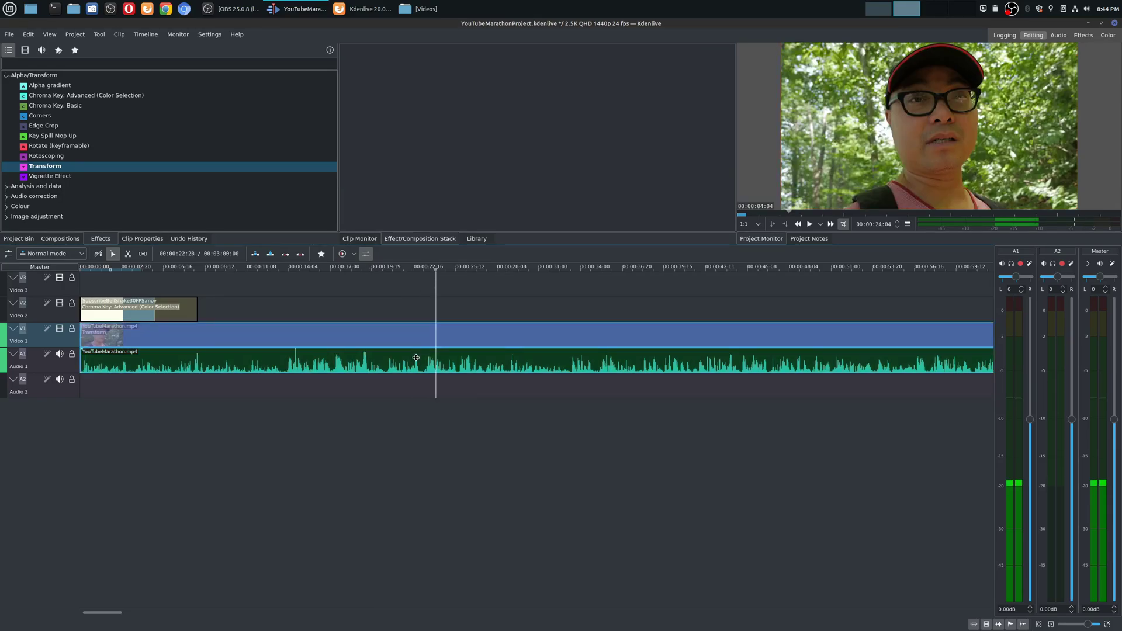
left_click(456, 328)
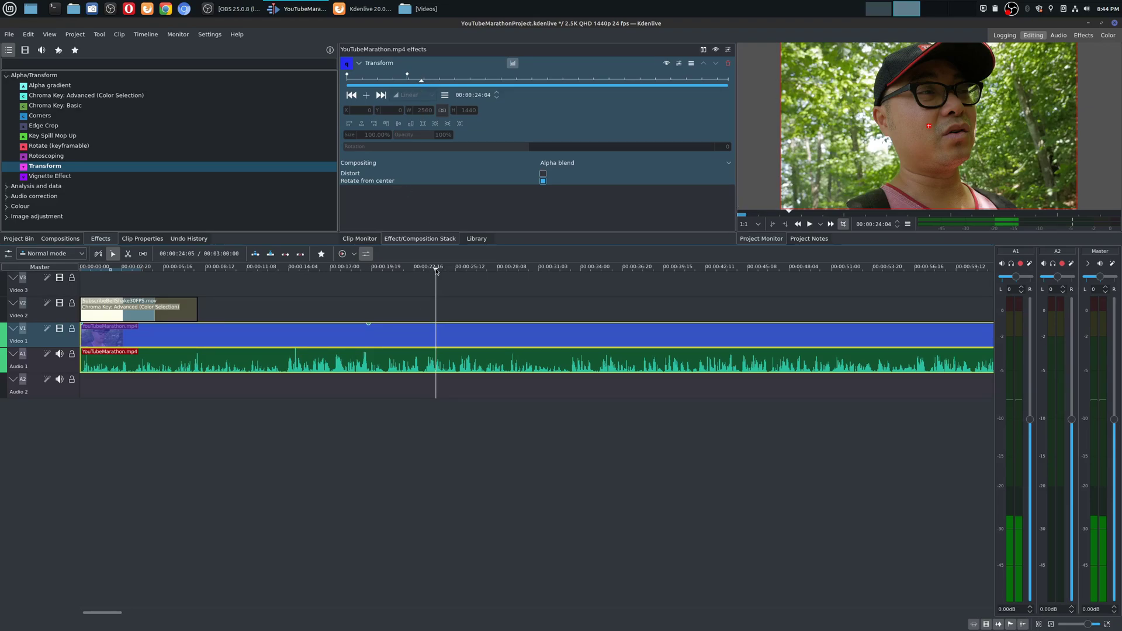
left_click_drag(436, 270, 428, 270)
left_click(462, 428)
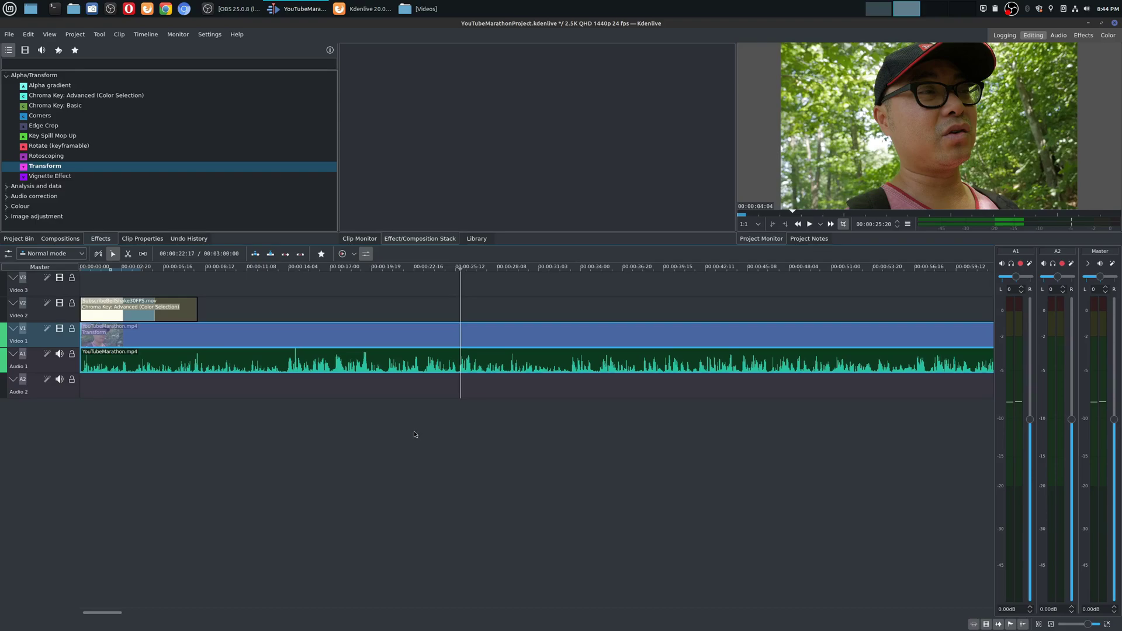
left_click(432, 328)
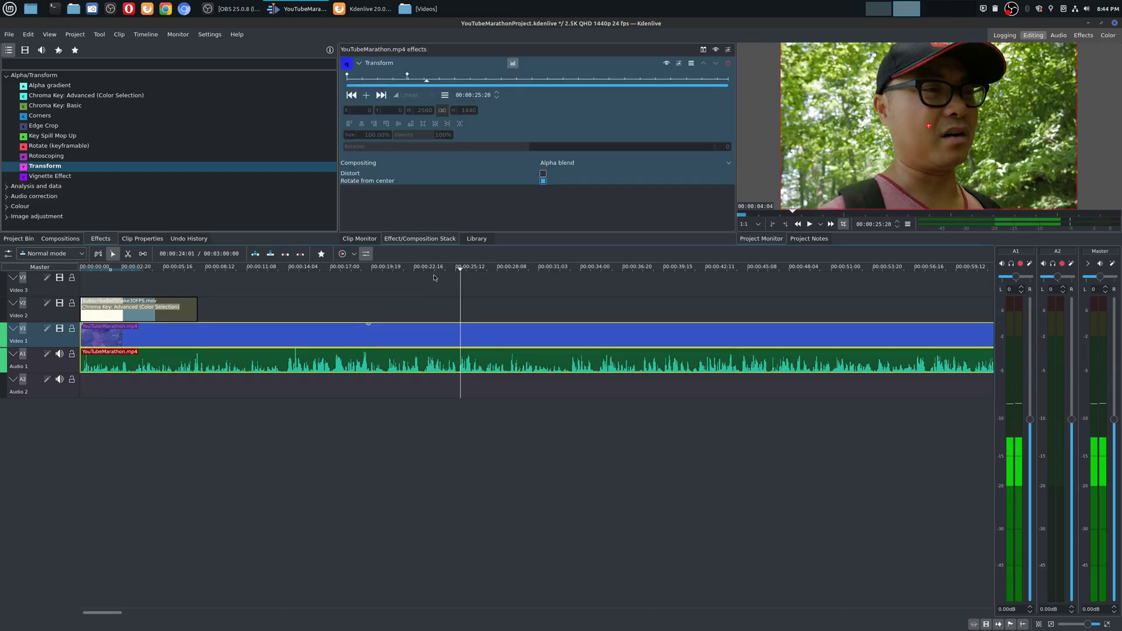
left_click(434, 268)
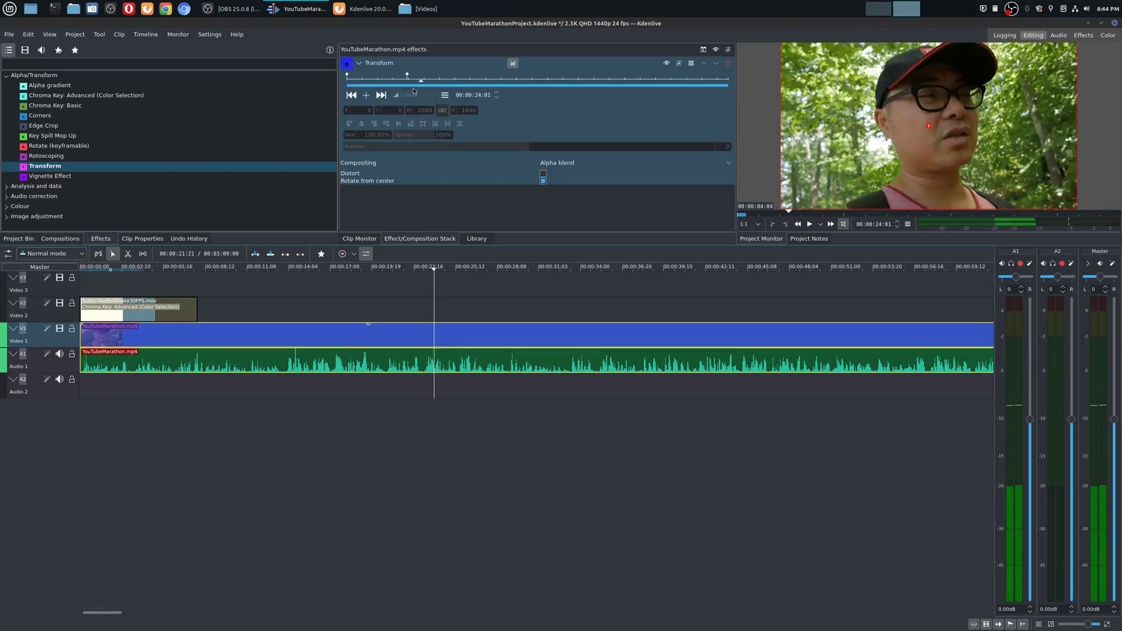
double_click(428, 79)
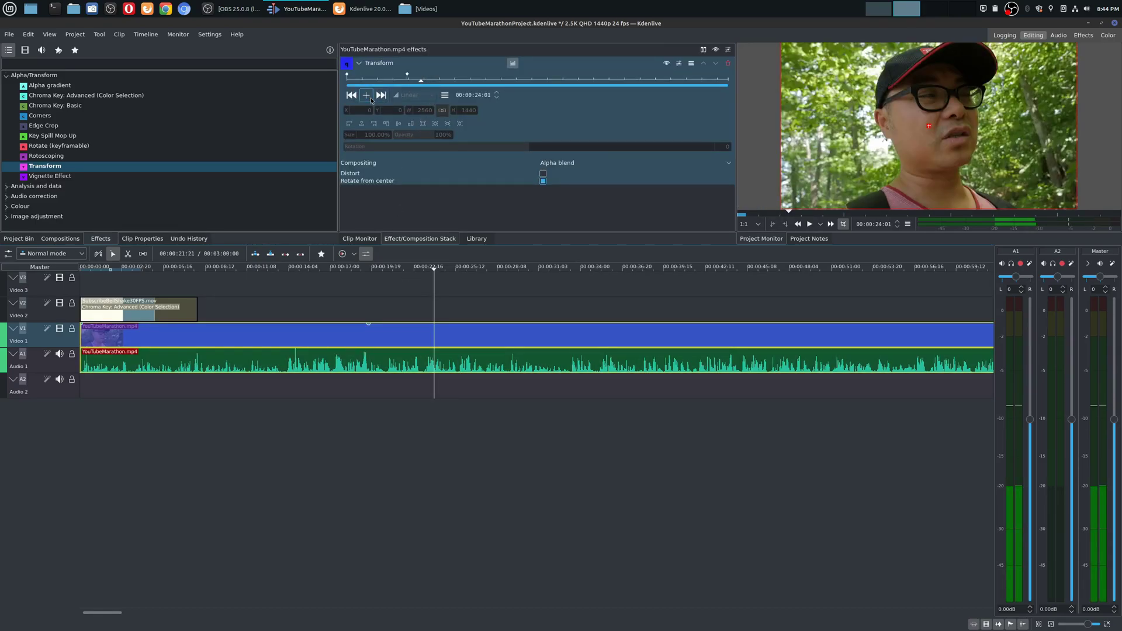
- Add a second Transform keyframe at 00:00:33:11 and reselect the main clip
left_click(451, 83)
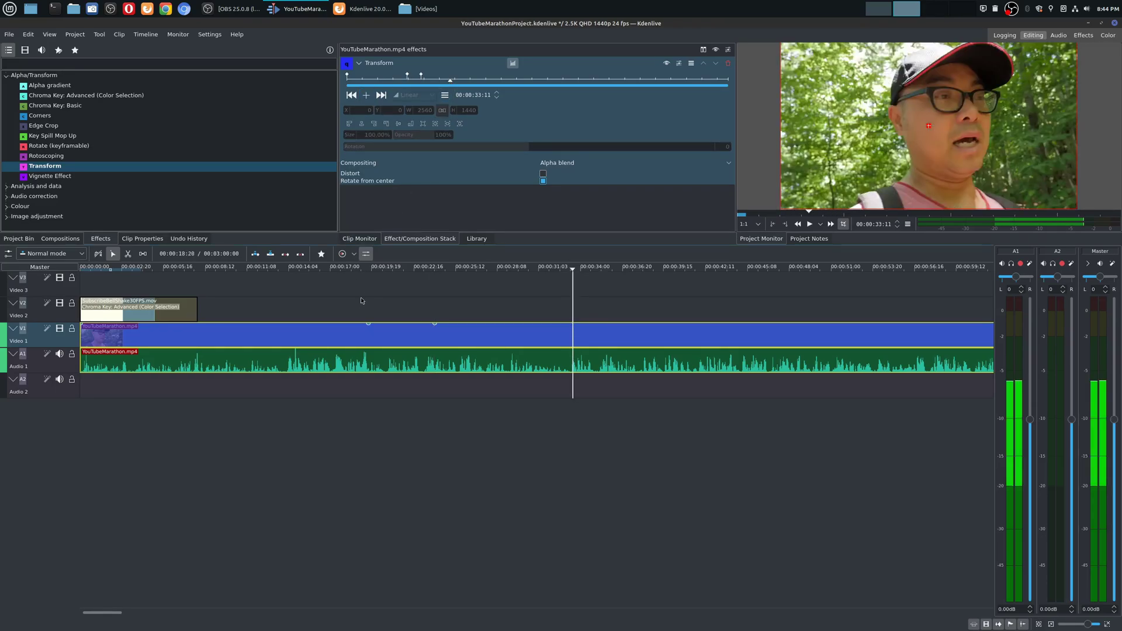
left_click(366, 95)
left_click(583, 431)
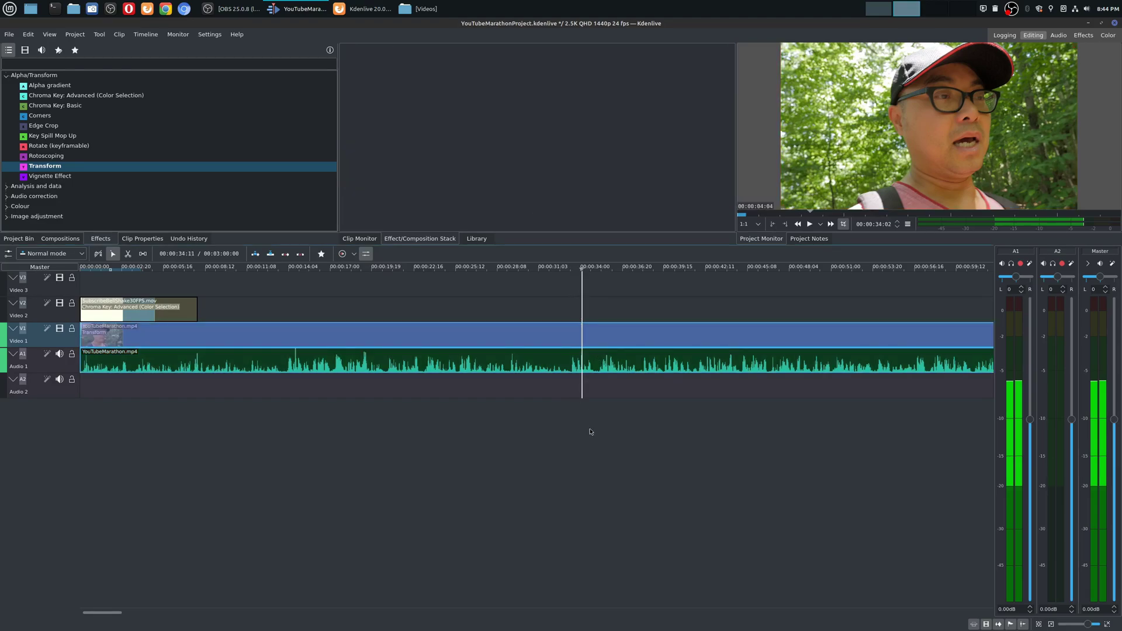
left_click(572, 290)
left_click(564, 340)
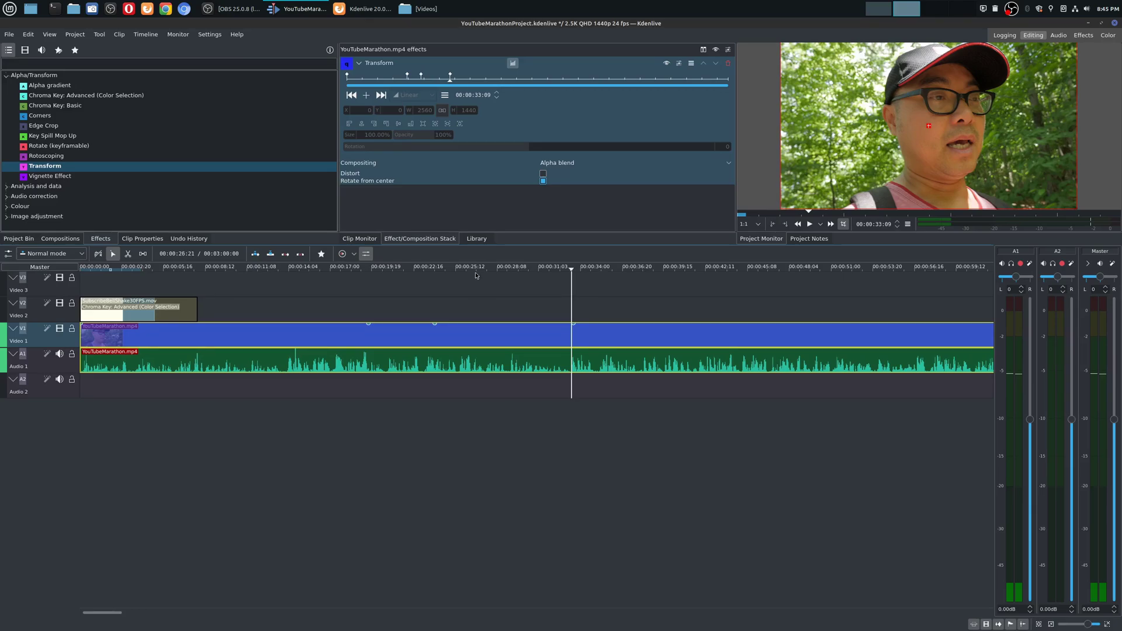
- Check the main clip's keyframes at 00:00:26:21, then bring up the Kdenlive 20.08 release notes in Firefox
left_click(476, 275)
left_click(492, 337)
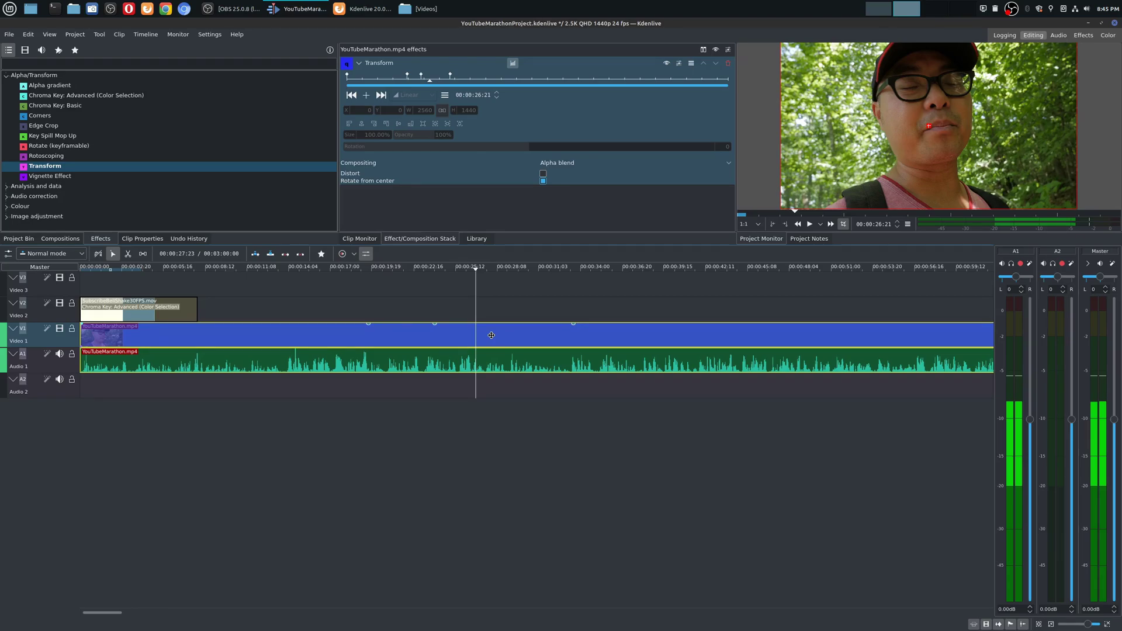
left_click(364, 8)
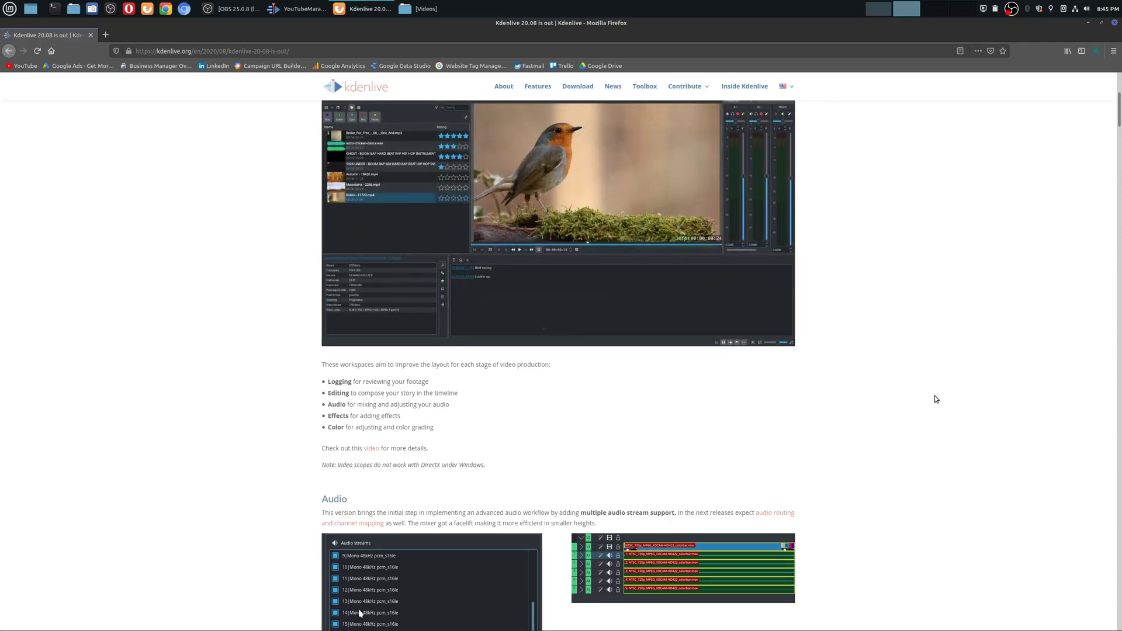
- Glance back at the Kdenlive project, then return to the release notes page
scroll(932, 395, "up", 2)
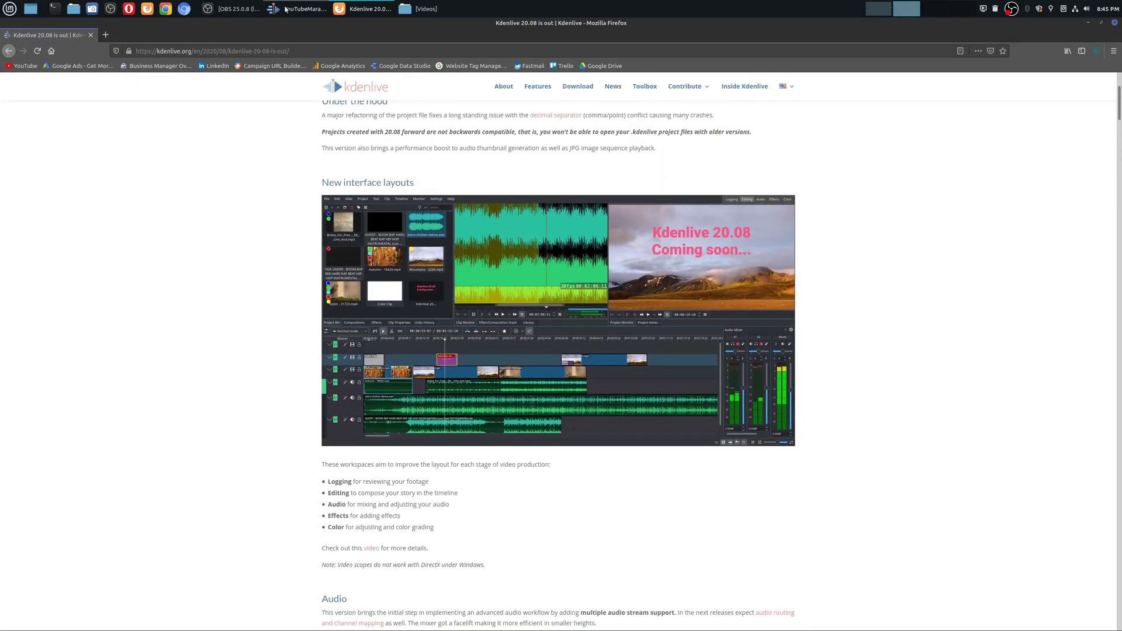
left_click(286, 9)
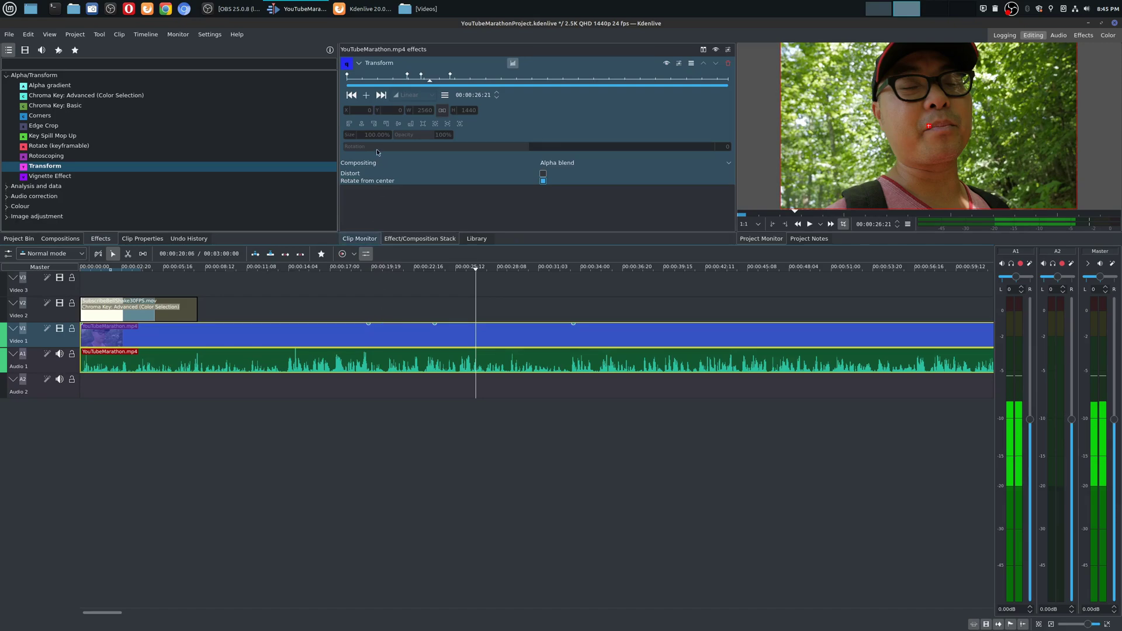
left_click(382, 9)
- Read down the release notes to the Audio section on multiple audio streams and the compact mixer
scroll(862, 339, "up", 5)
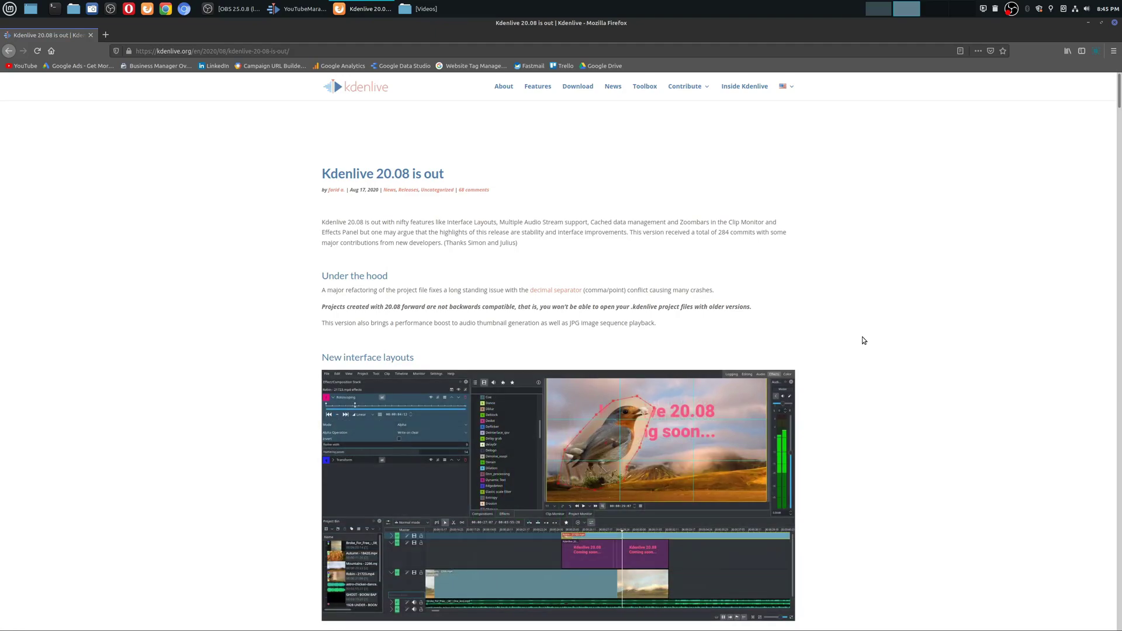
scroll(862, 337, "down", 2)
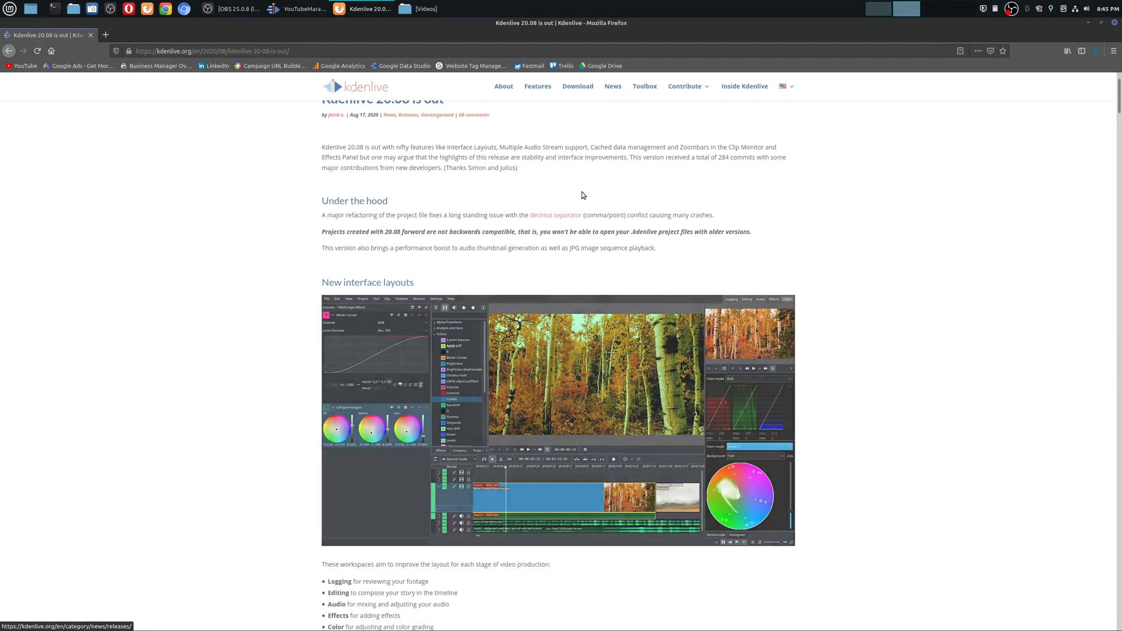
scroll(866, 250, "down", 1)
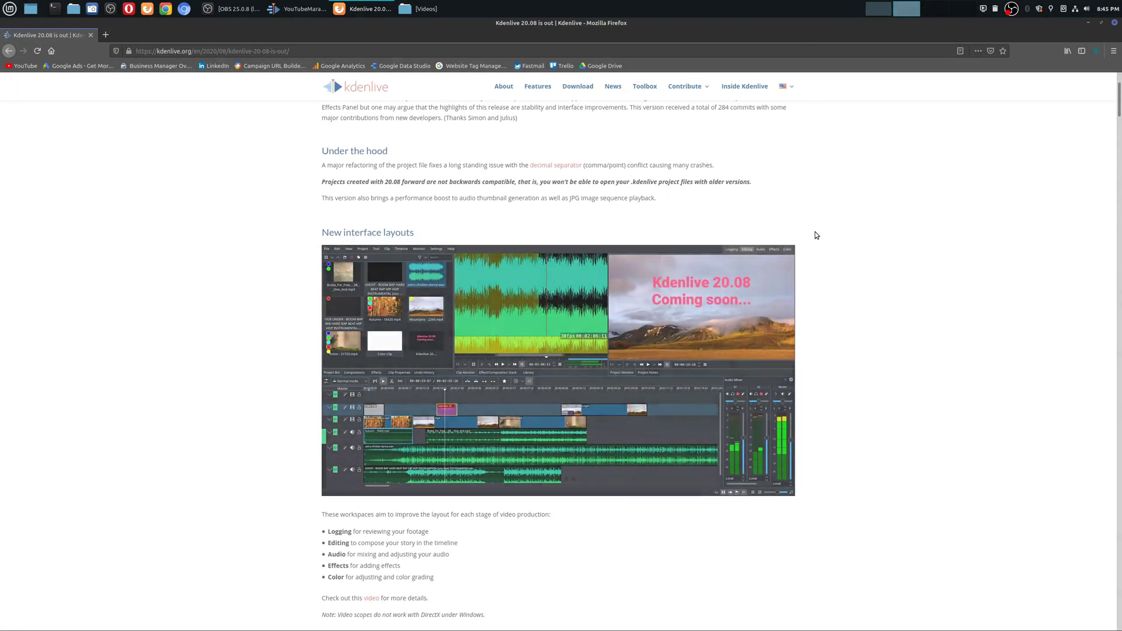
mouse_move(688, 91)
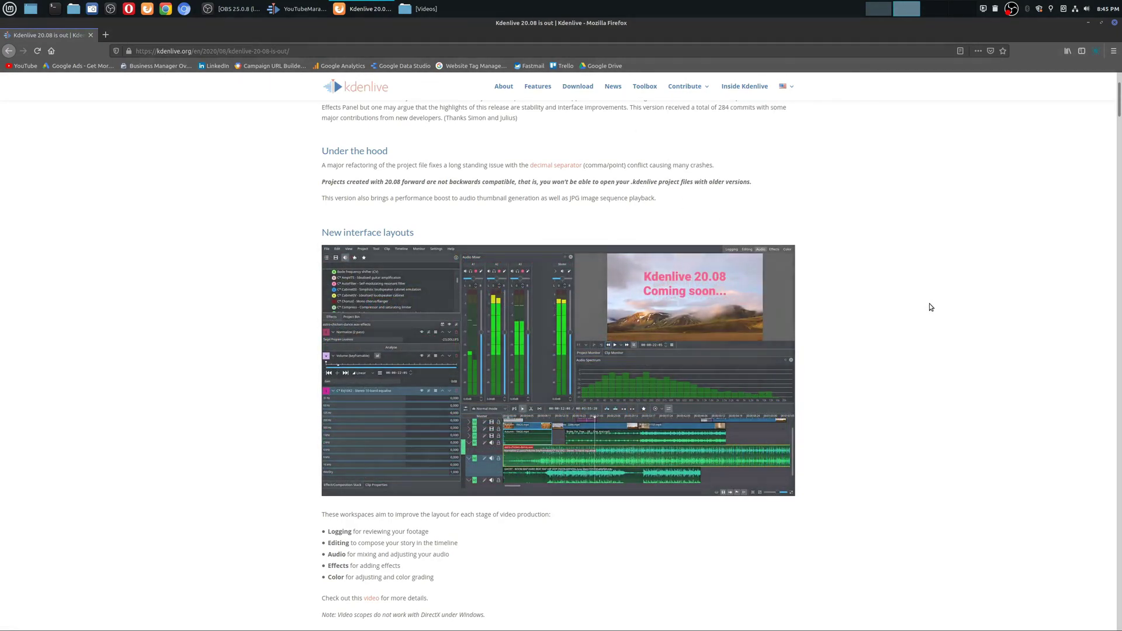
scroll(930, 303, "down", 3)
scroll(929, 308, "down", 3)
scroll(924, 309, "down", 1)
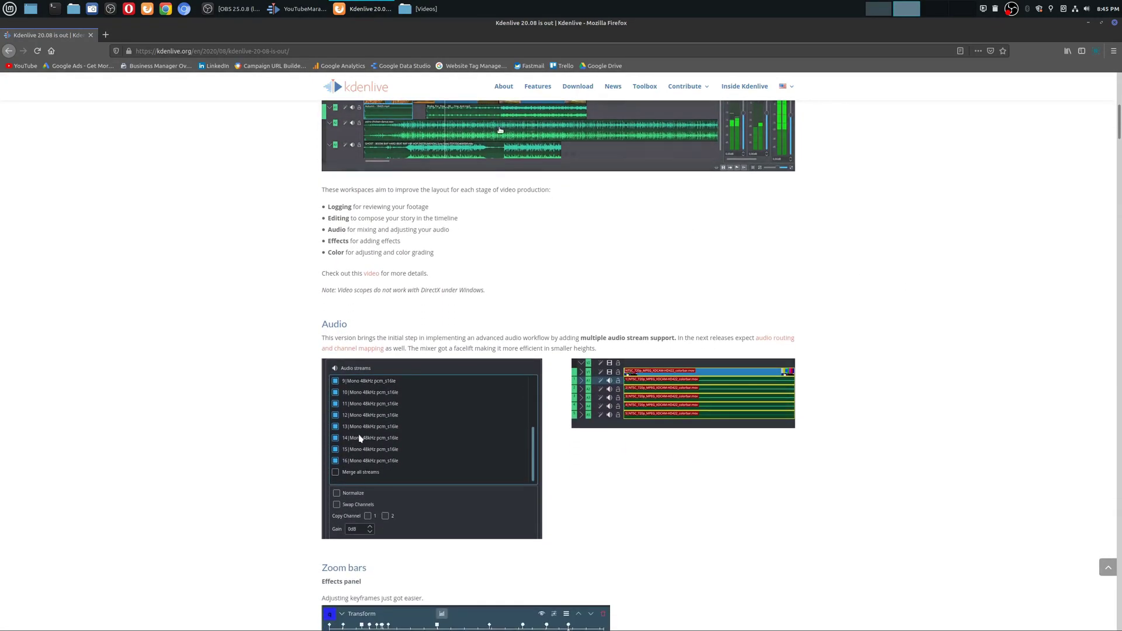
key("alt+Tab")
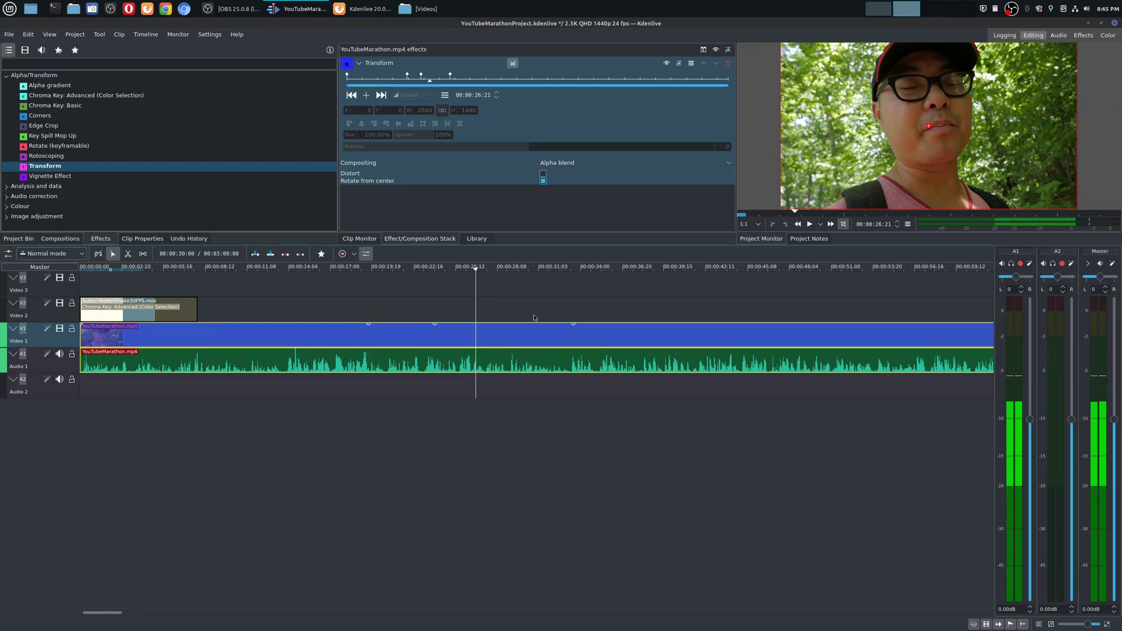
left_click(522, 270)
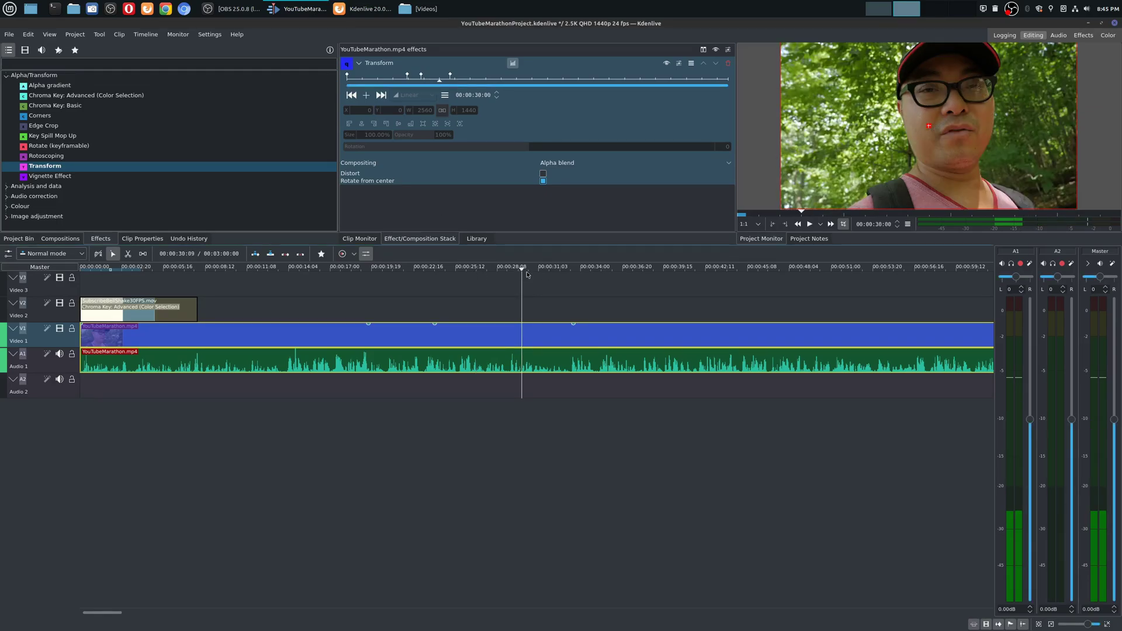
left_click(550, 277)
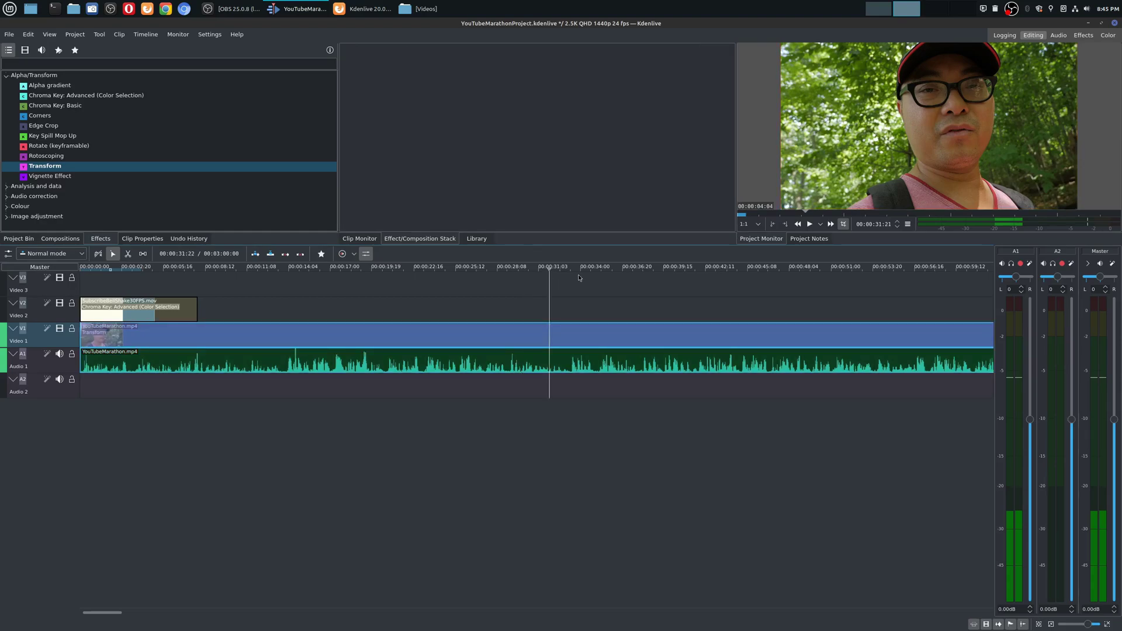
left_click(626, 340)
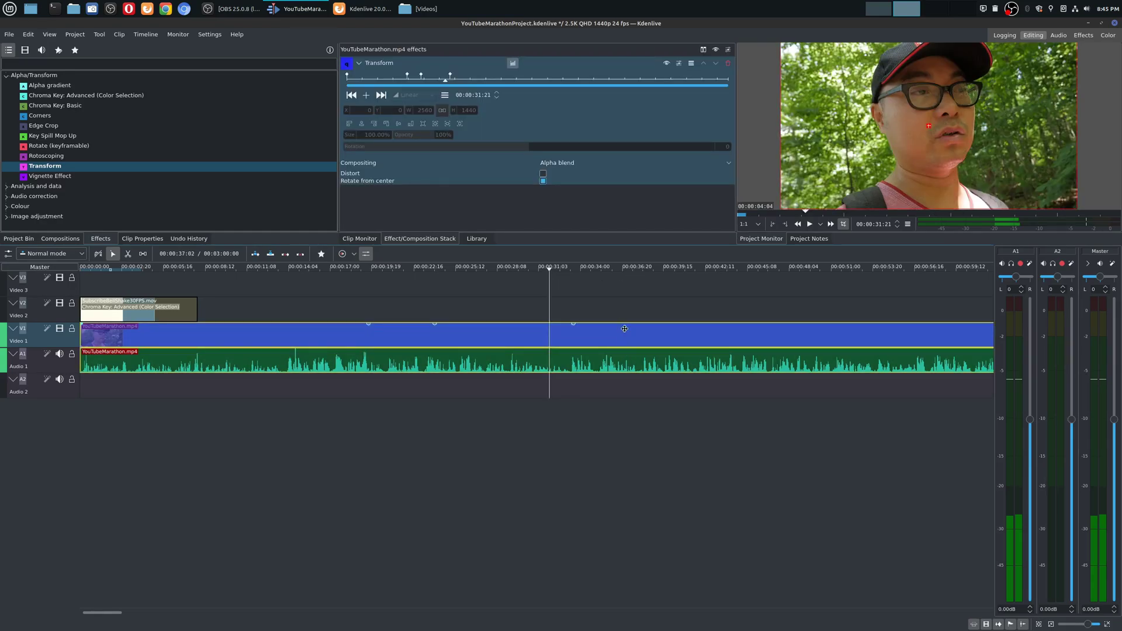
left_click(597, 281)
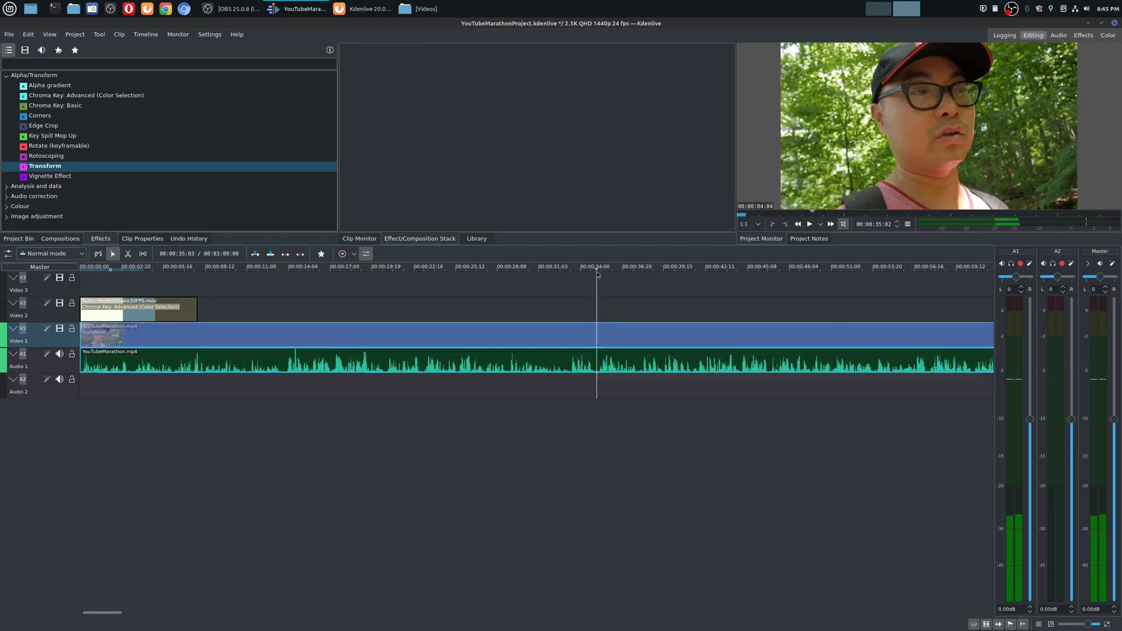
left_click(667, 340)
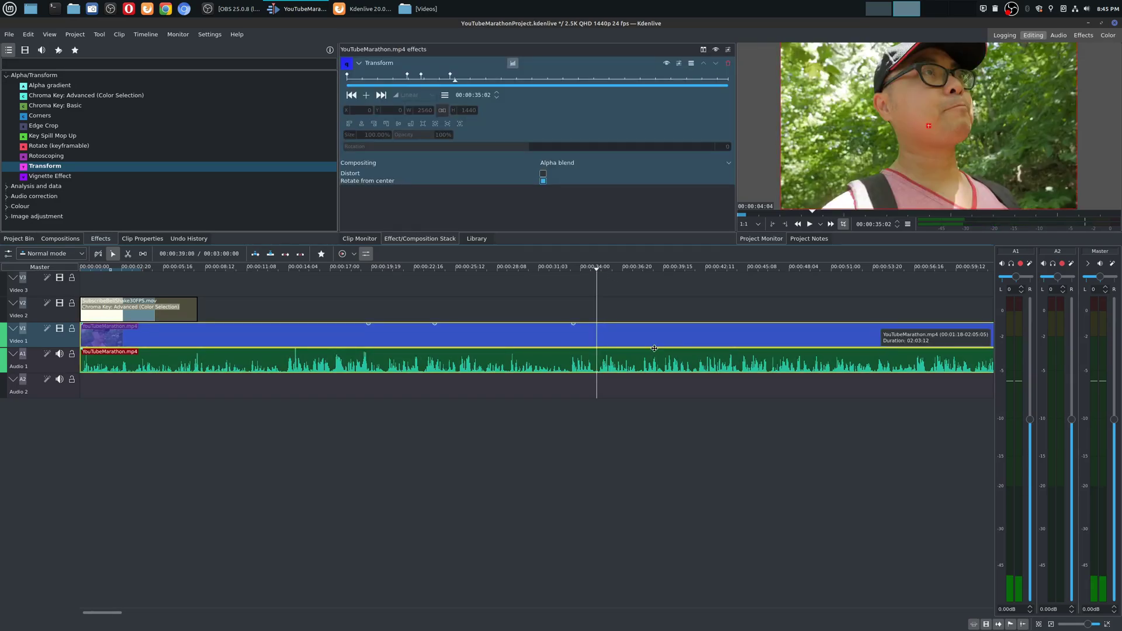